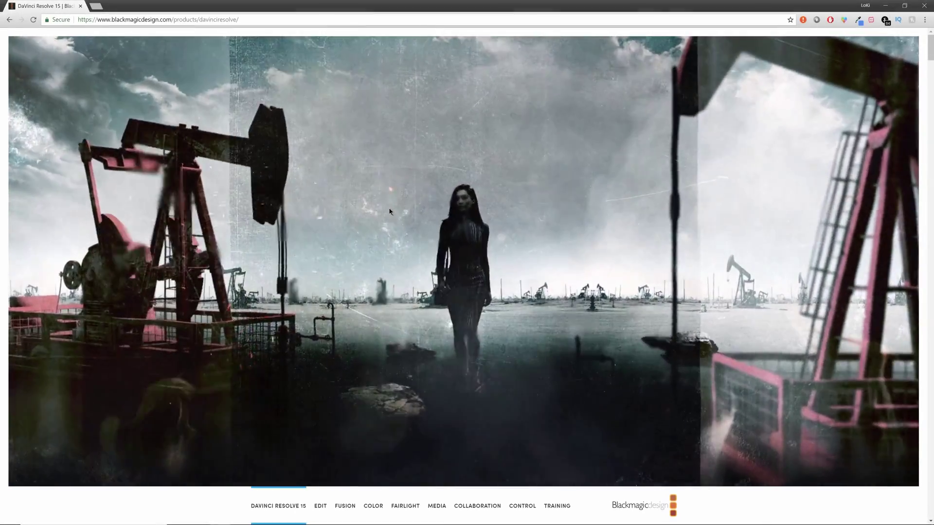
Request the free DaVinci Resolve 15 download from the product page and submit the registration form
scroll(390, 212, "down", 20)
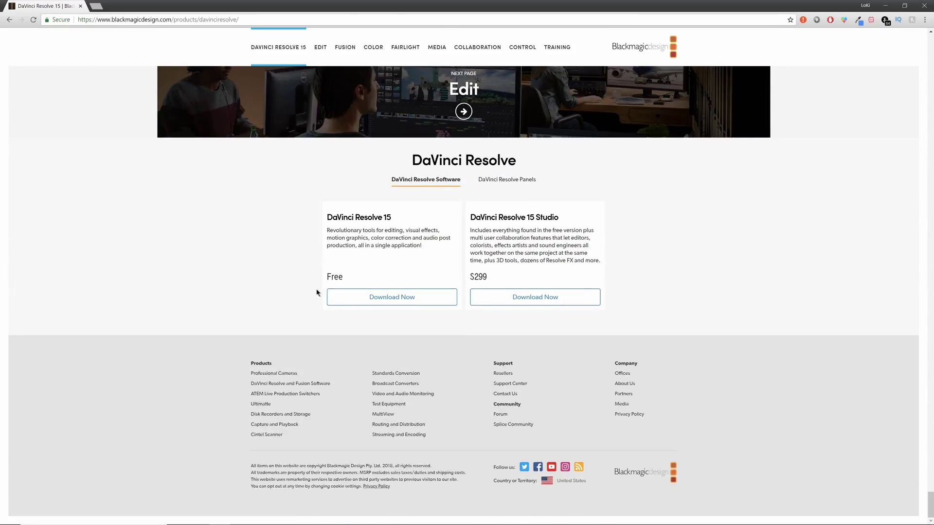
left_click(382, 298)
left_click(447, 349)
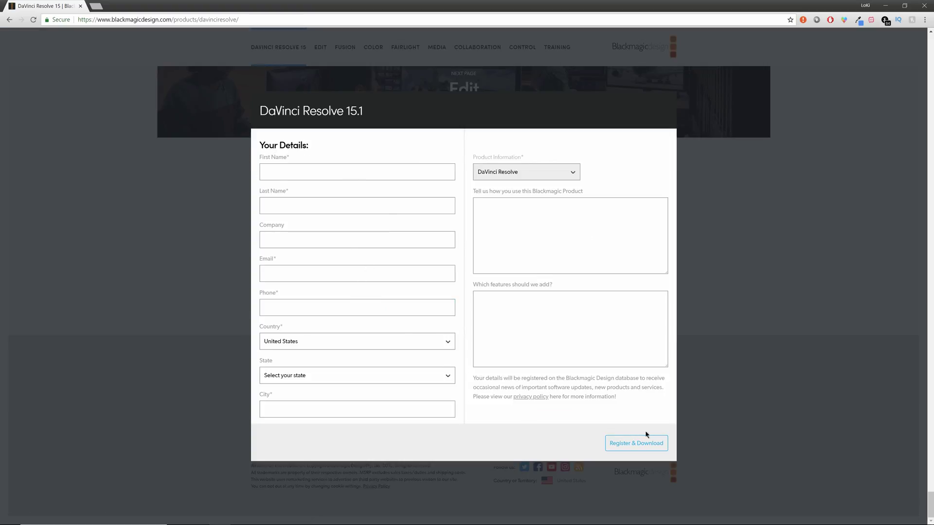
left_click(635, 443)
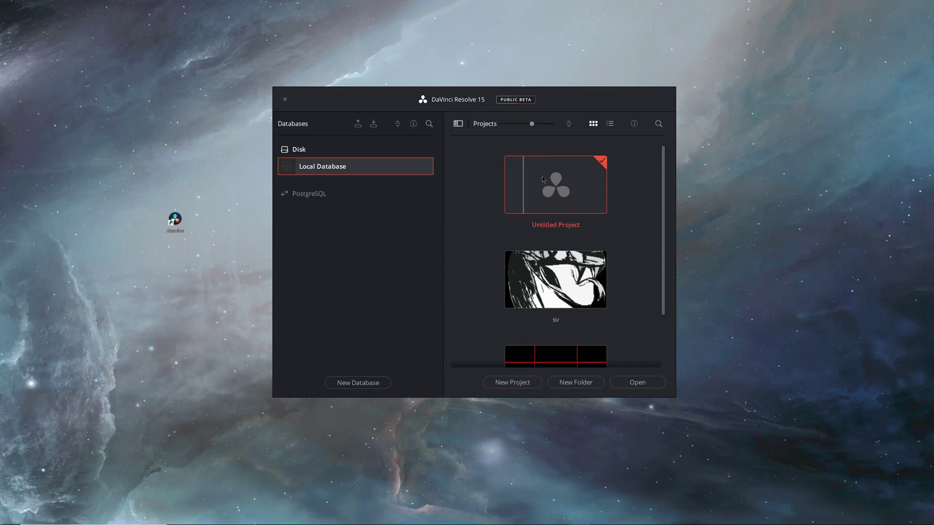
Open the untitled project in DaVinci Resolve and set its timeline resolution to 3840 x 2160 Ultra HD in the project settings
double_click(562, 185)
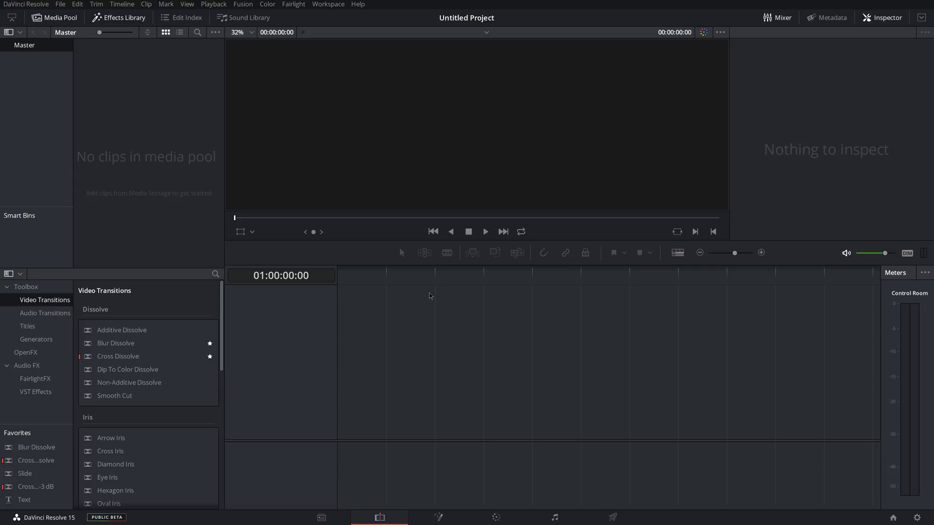
left_click(60, 5)
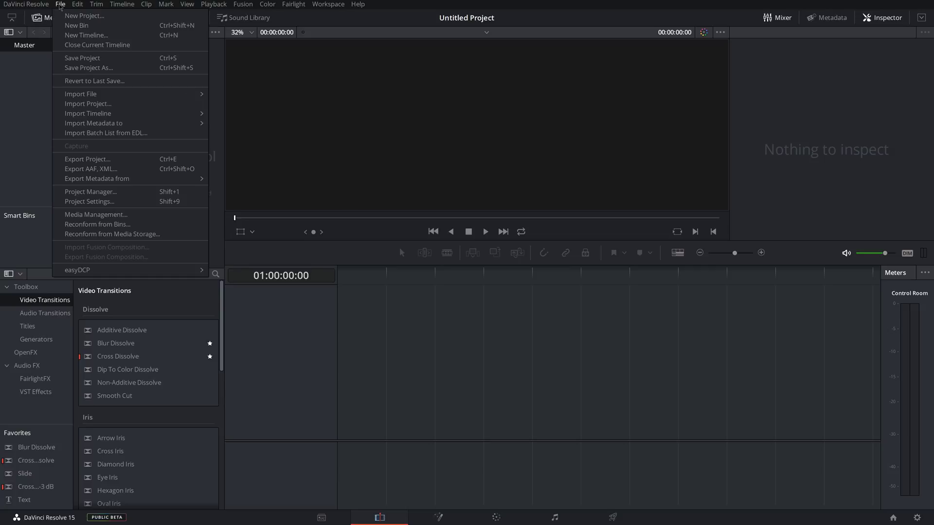
left_click(100, 201)
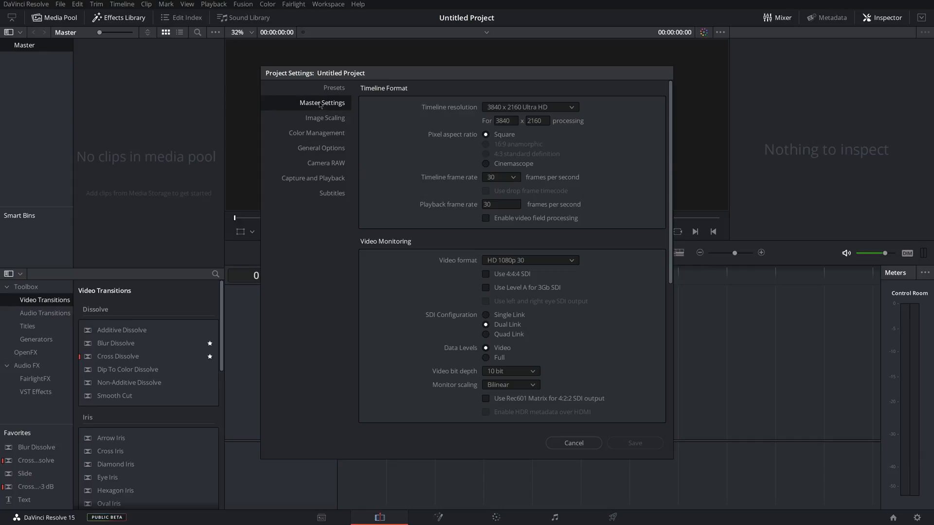
left_click(527, 109)
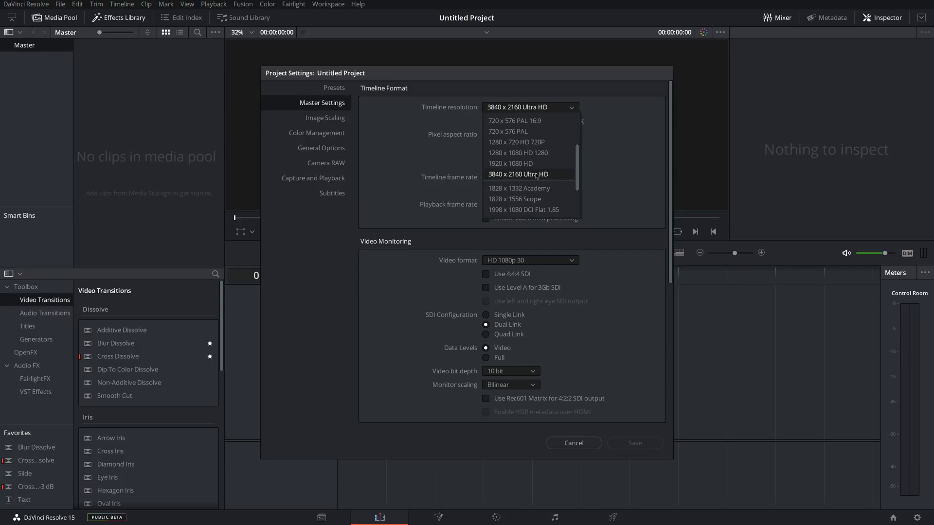
left_click(536, 175)
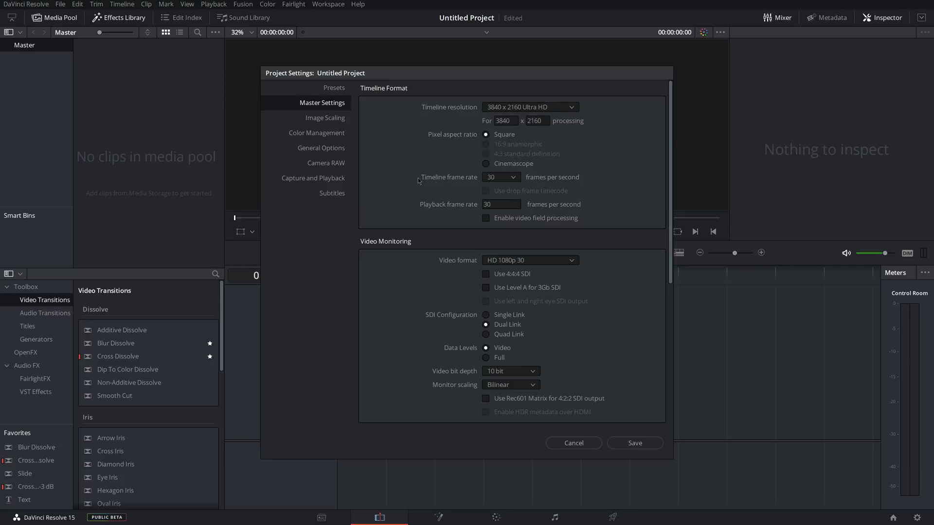
Set the project's timeline frame rate to 30 frames per second
left_click(511, 179)
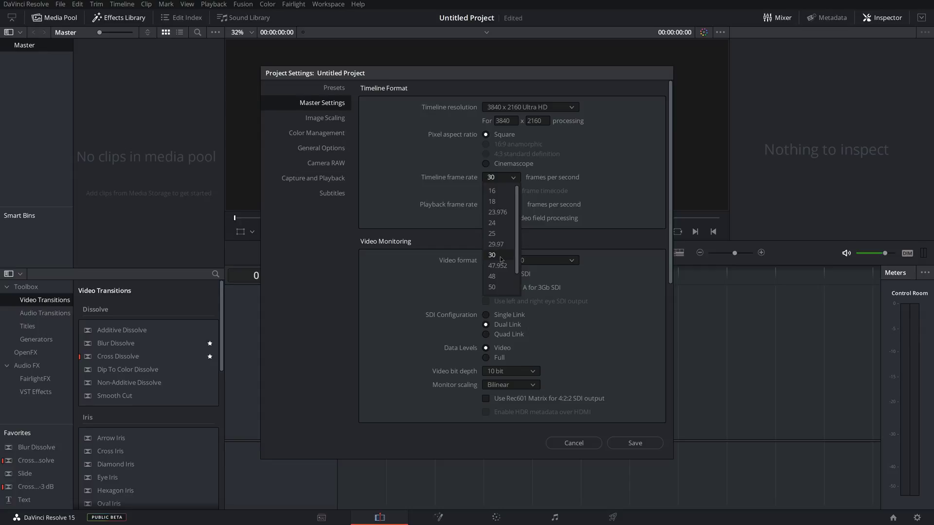
scroll(501, 252, "down", 1)
left_click(498, 238)
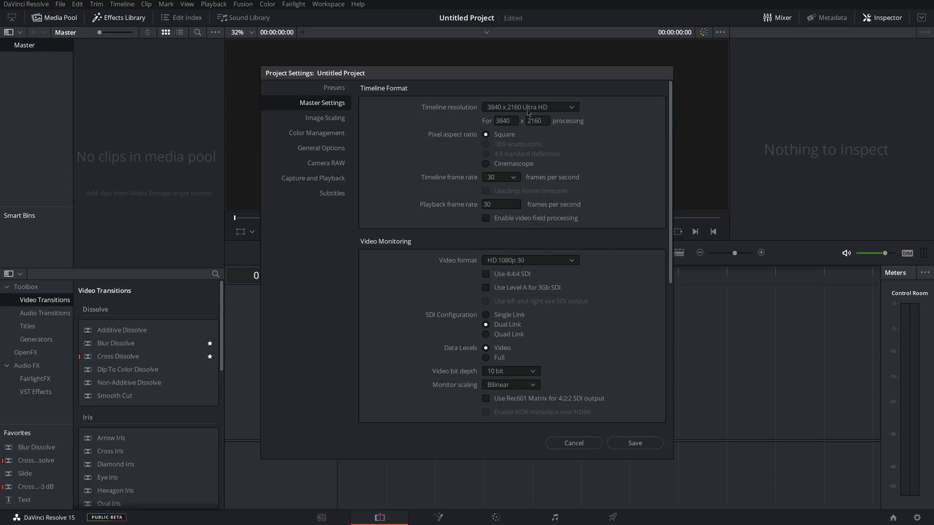
scroll(510, 227, "down", 2)
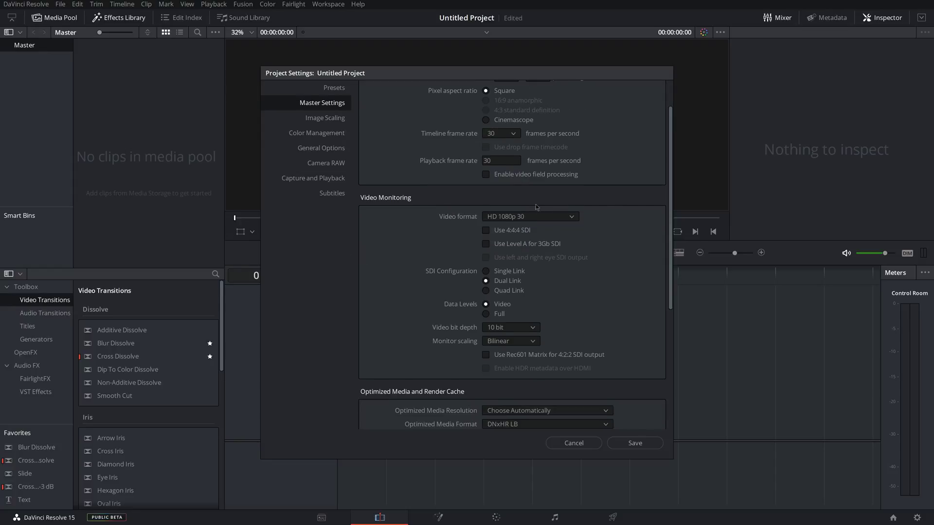
scroll(580, 201, "up", 1)
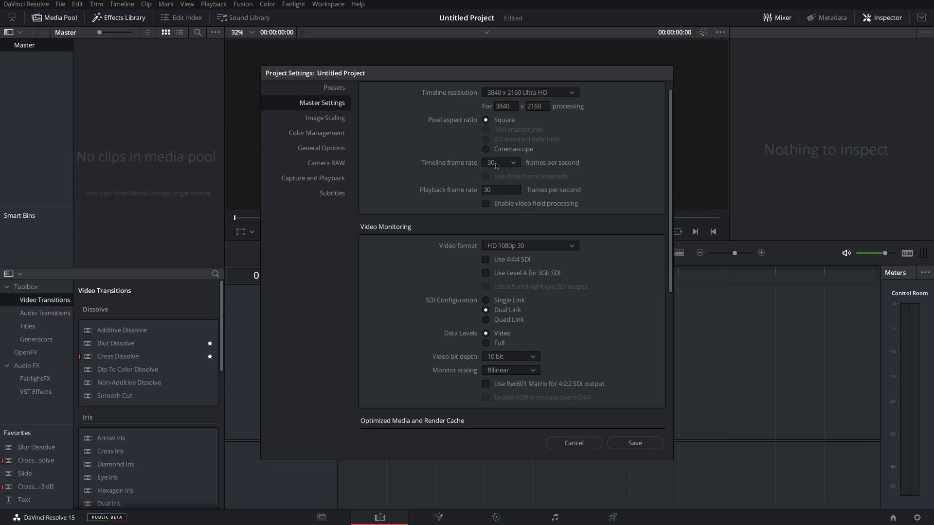
Set the optimized media resolution to Choose Automatically and the optimized media format to DNxHR LB, and save the project settings
scroll(423, 235, "down", 8)
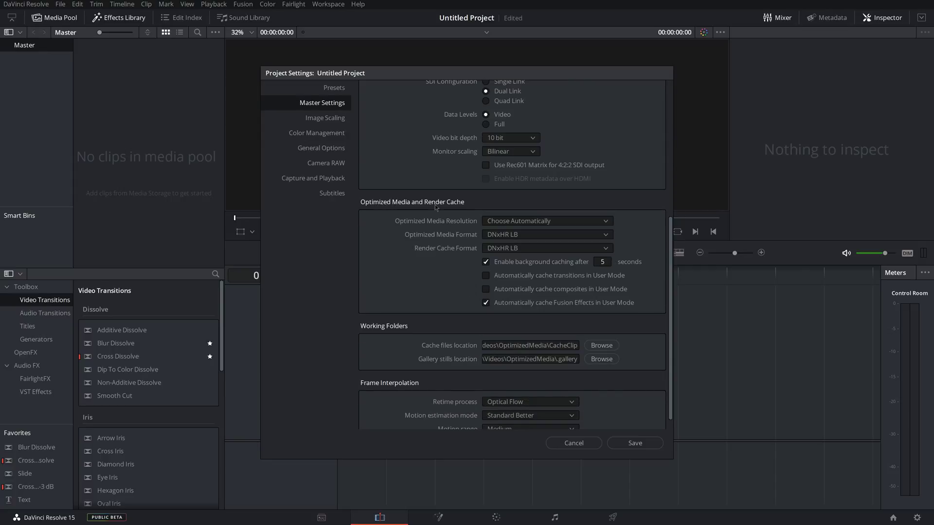
scroll(393, 217, "down", 1)
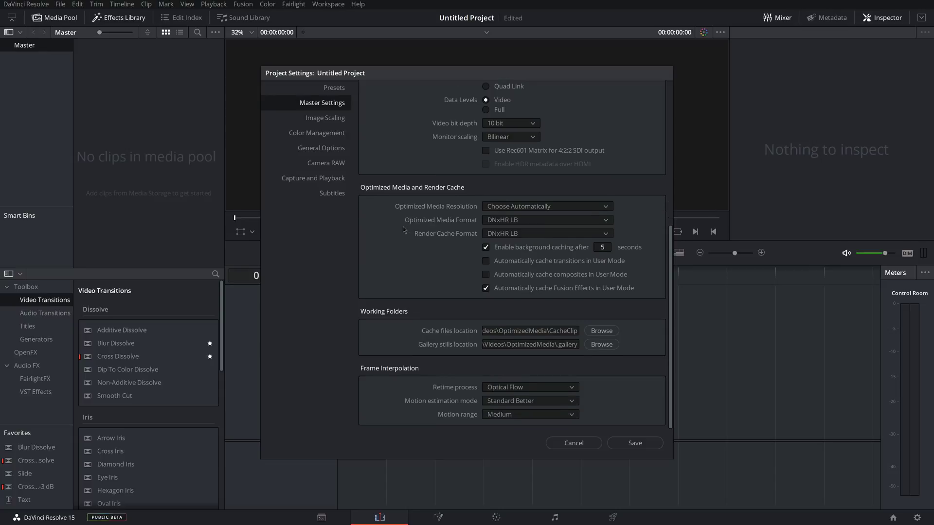
left_click(536, 210)
left_click(511, 274)
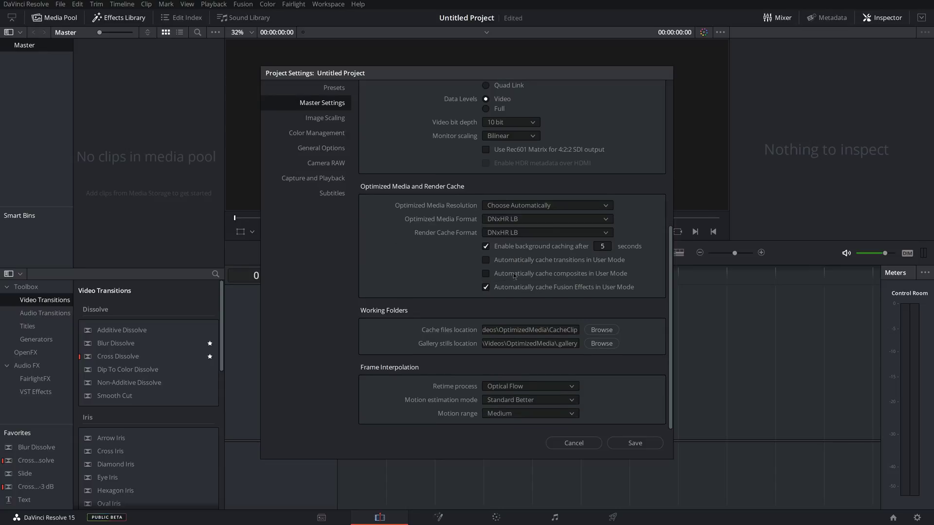
left_click(529, 220)
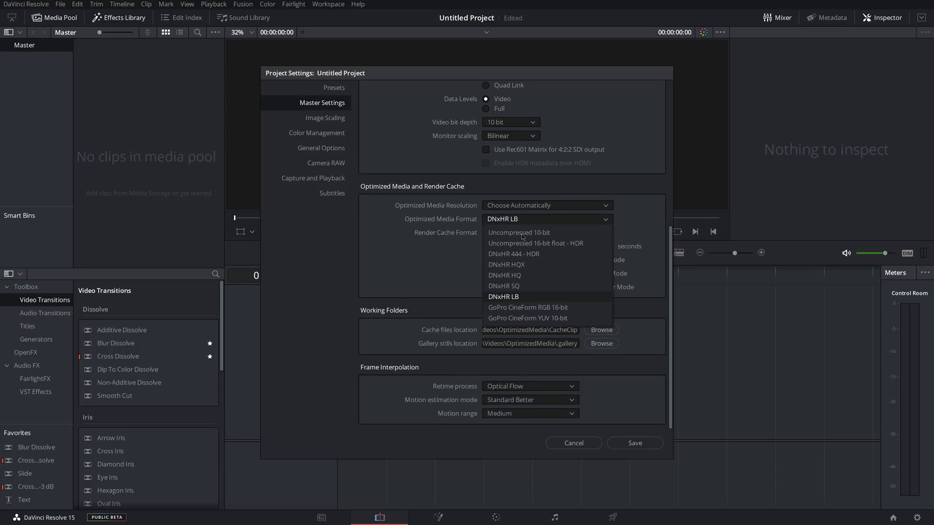
left_click(522, 297)
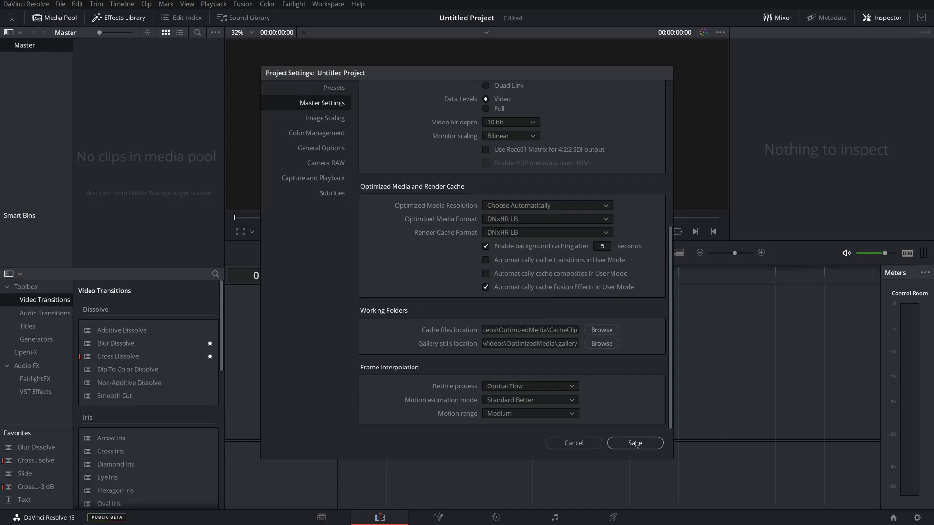
left_click(635, 444)
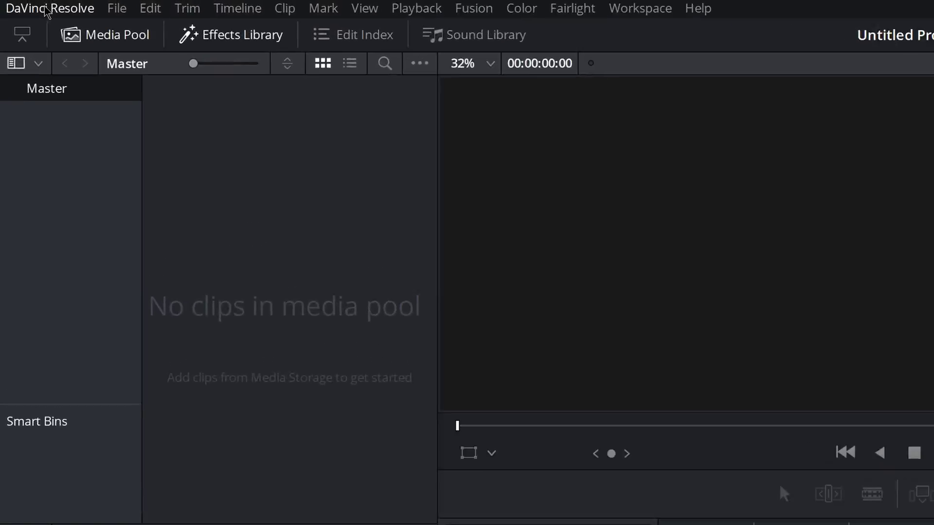
Keep Live Save enabled in the user preferences for project saving and loading, and save the preferences
left_click(22, 4)
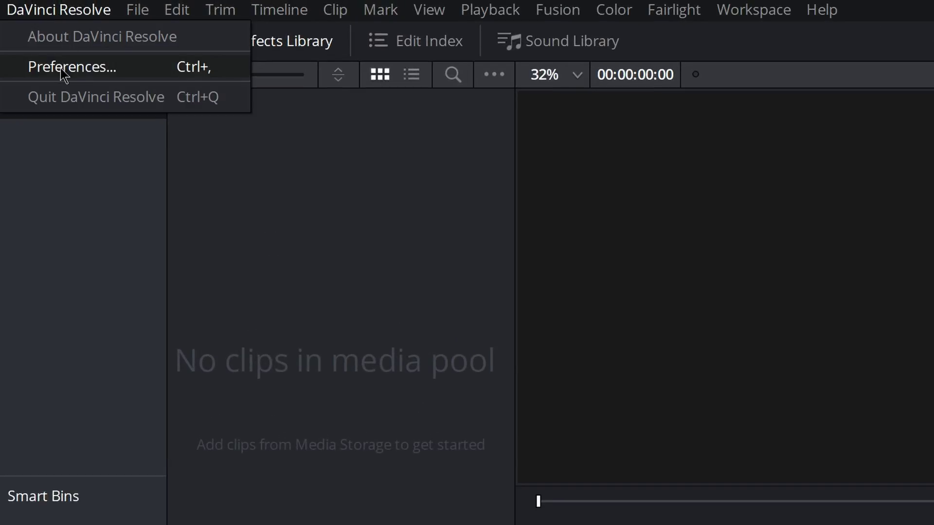
left_click(64, 68)
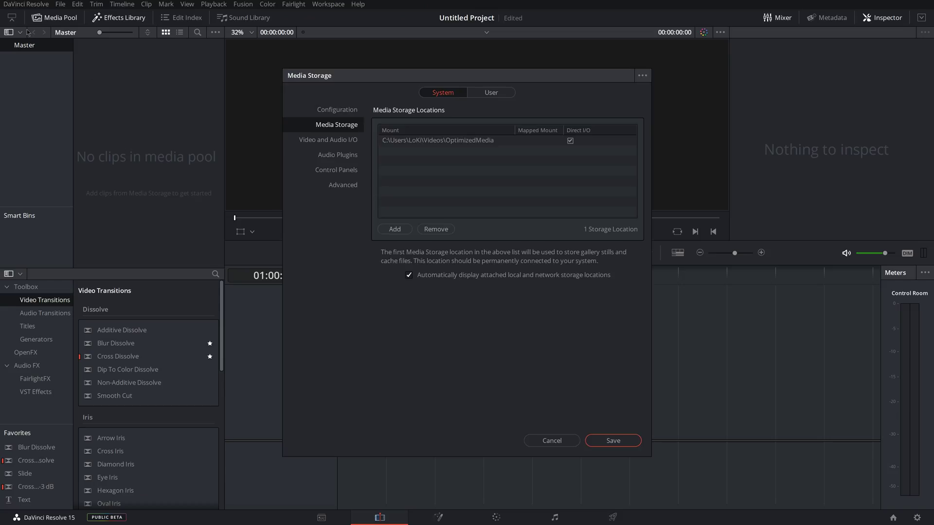
left_click(494, 95)
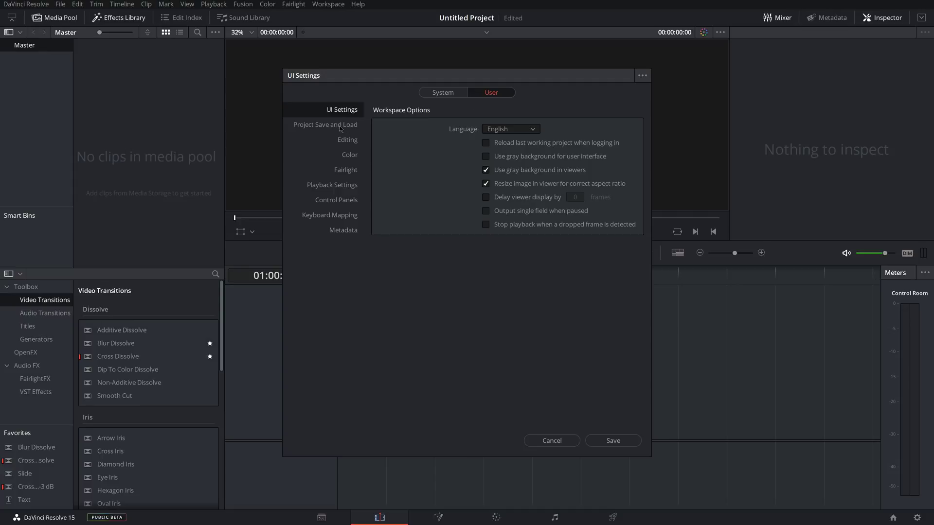
left_click(323, 125)
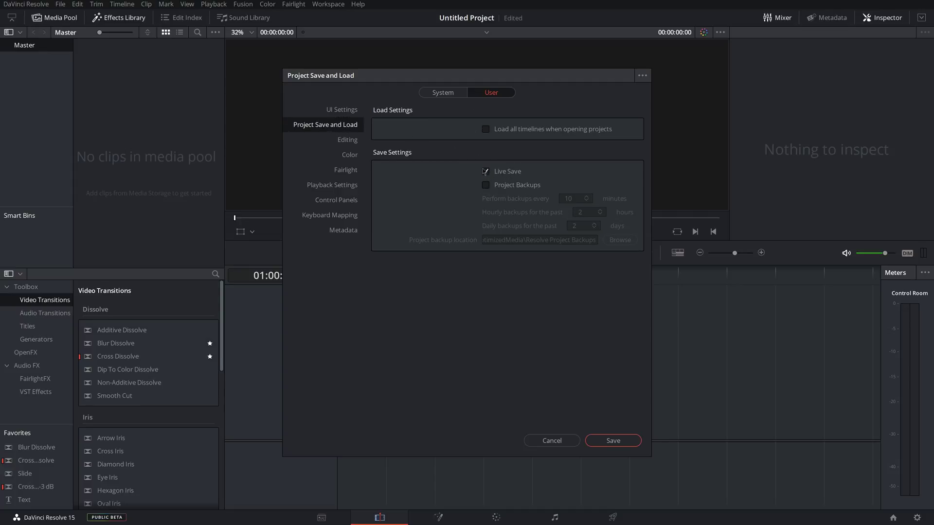
left_click(626, 441)
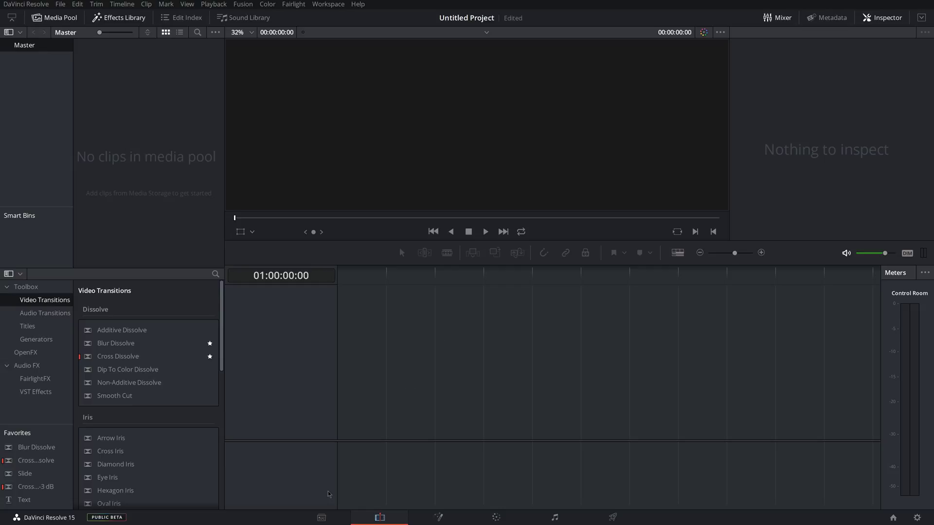
Import SoVicious Trailer h.264.mov from the Desktop folder into the media pool on the Media page without changing the project's frame rate
left_click(321, 519)
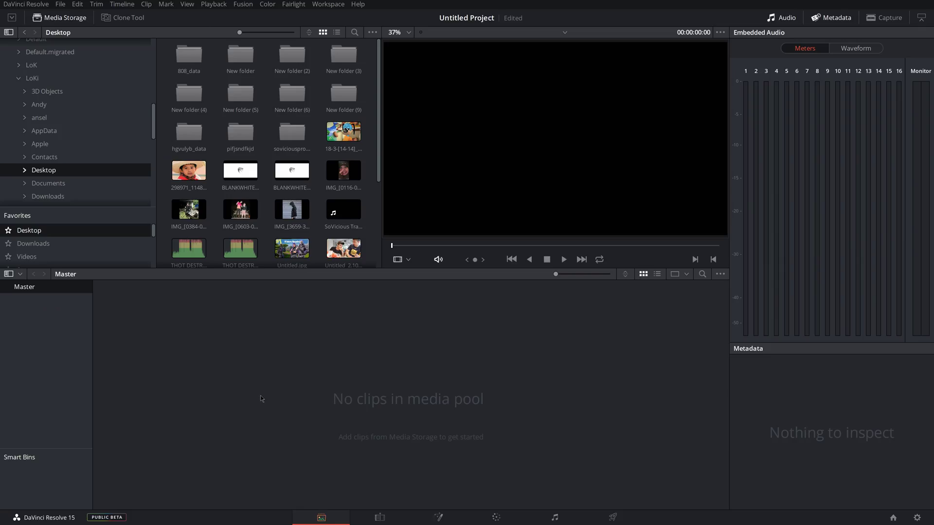
scroll(58, 98, "up", 6)
left_click(58, 59)
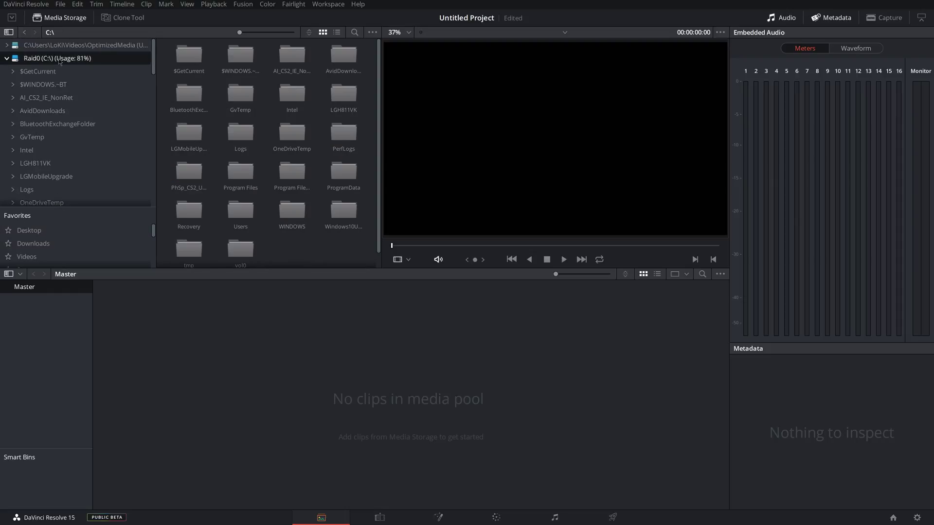
scroll(58, 122, "down", 7)
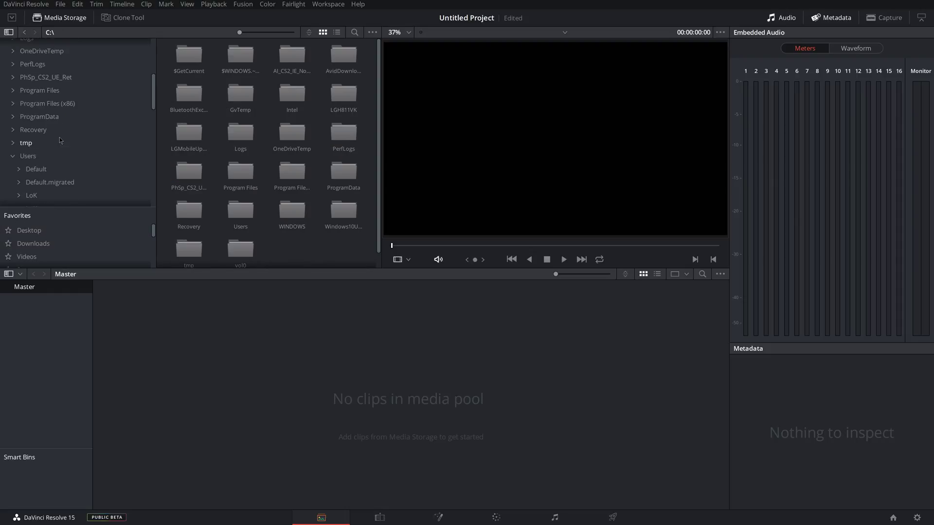
scroll(46, 118, "down", 2)
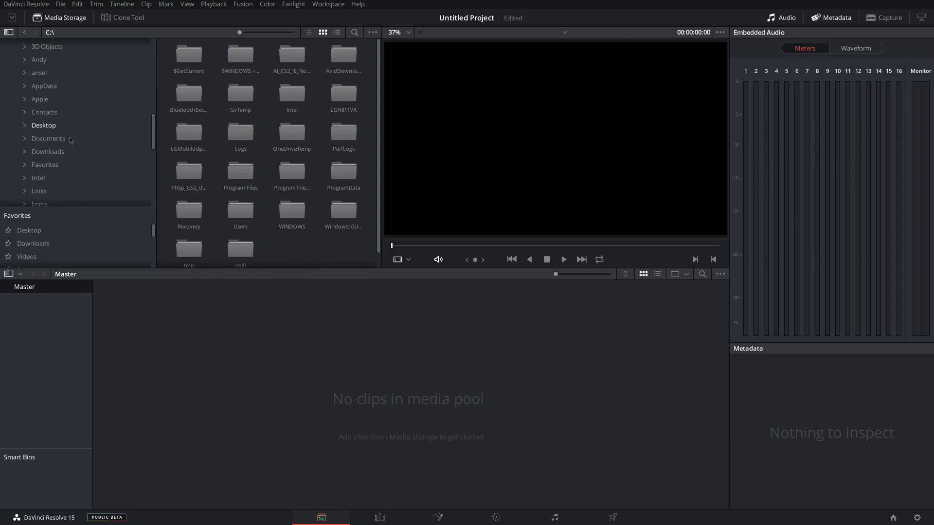
left_click(47, 130)
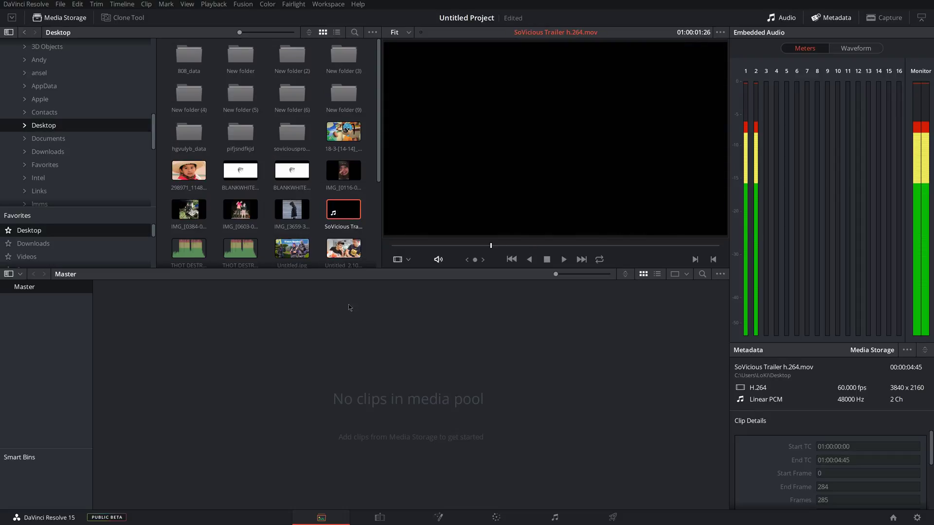
left_click_drag(337, 210, 352, 370)
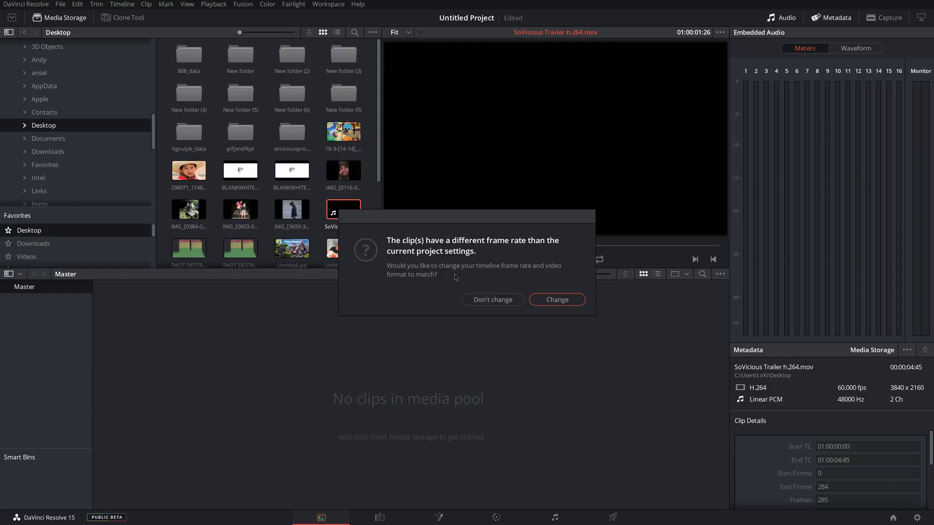
left_click(491, 302)
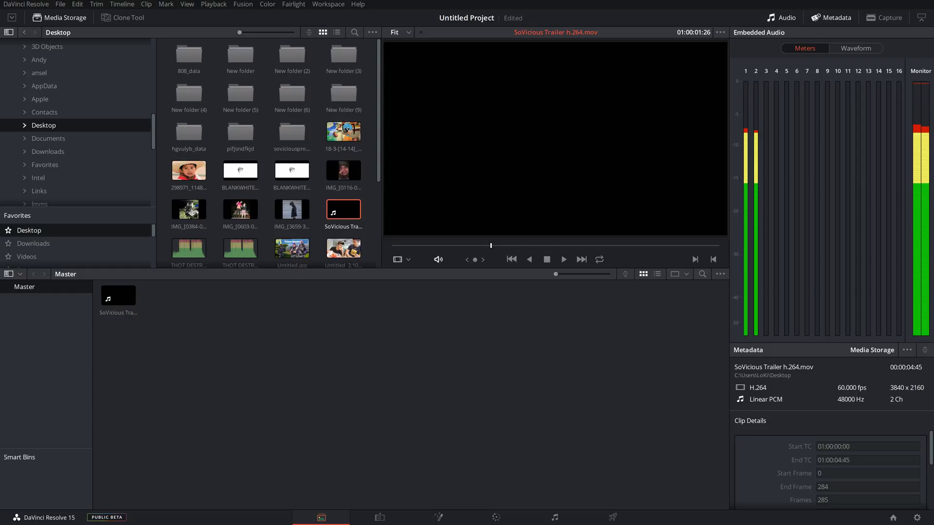
Examine the options on the Media page for adding the Desktop folder and its subfolders to the media pool
left_click(380, 517)
left_click(321, 517)
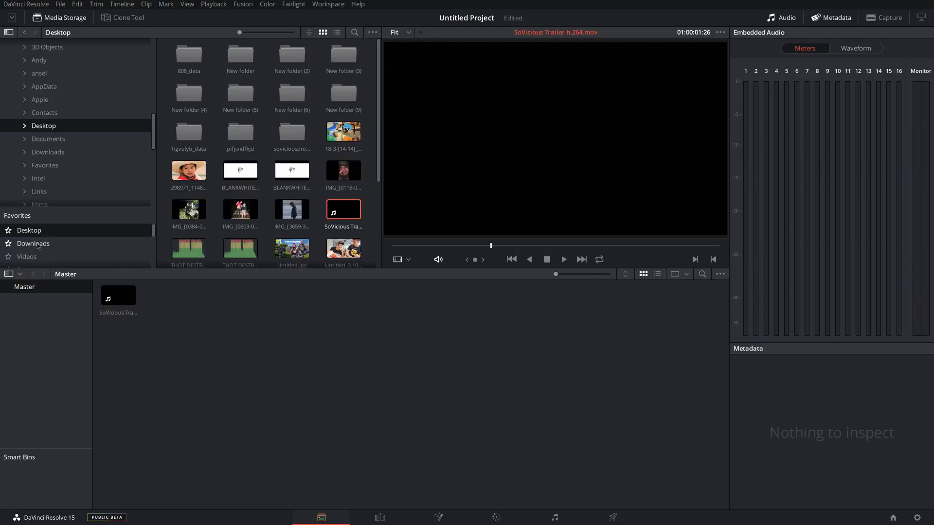
right_click(39, 128)
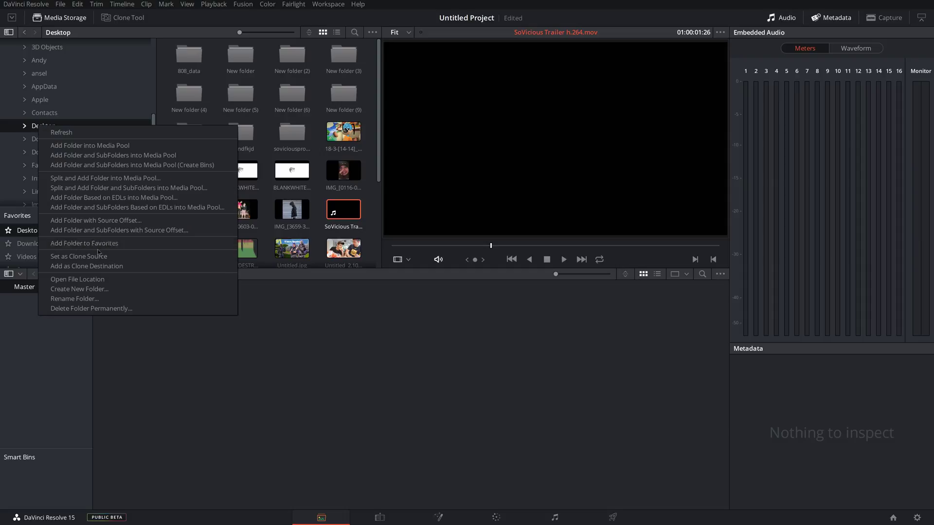
right_click(244, 94)
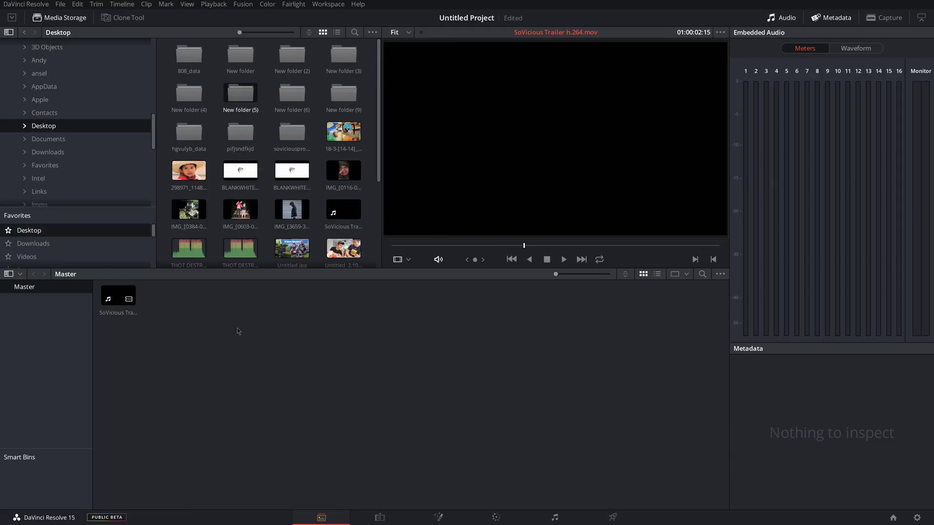
Switch to the Edit page, and turn full-screen display off and back on
left_click(380, 517)
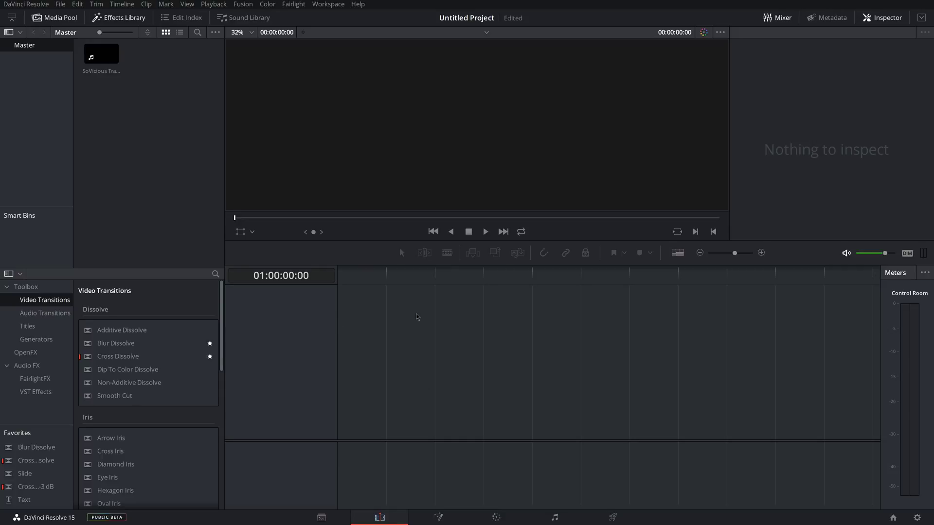
left_click(328, 4)
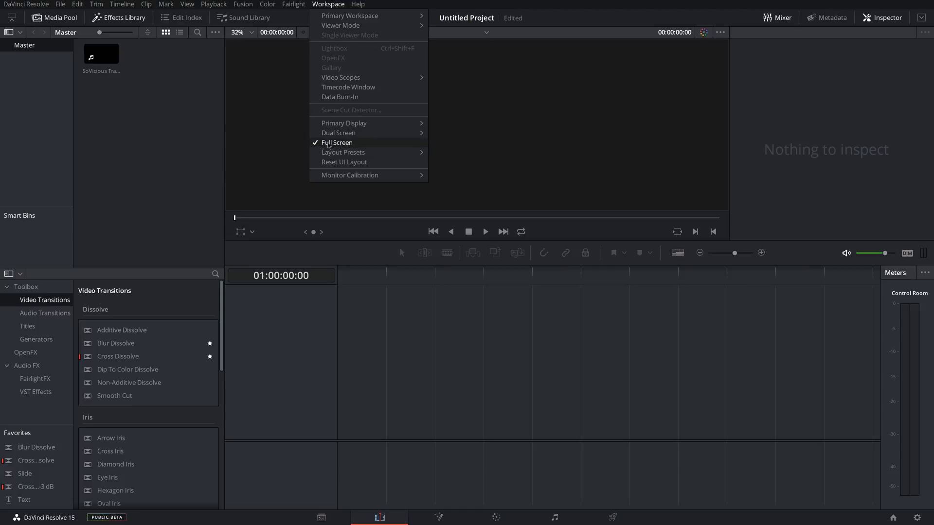
left_click(344, 146)
left_click(328, 14)
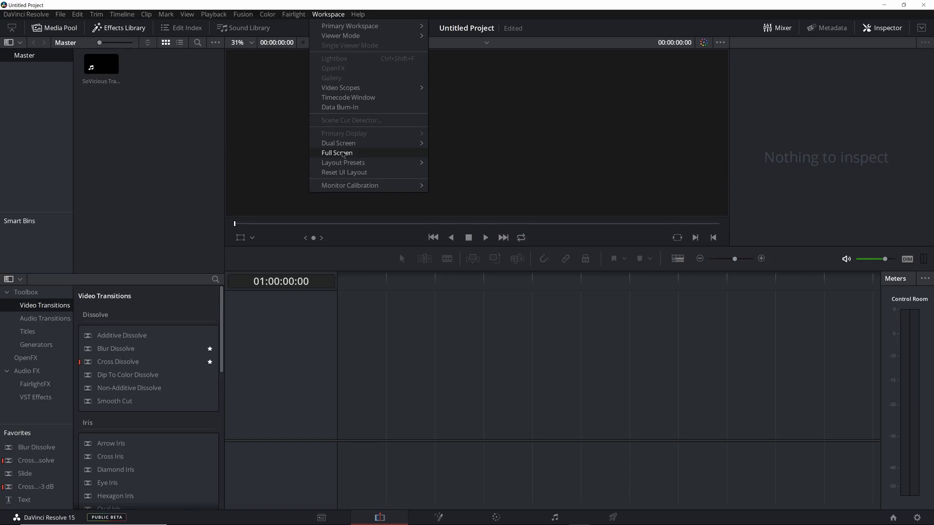
left_click(345, 153)
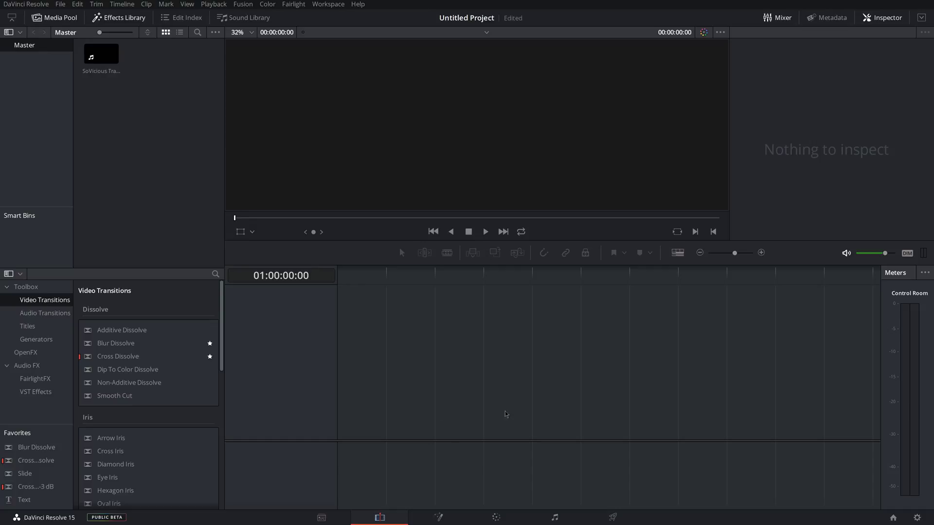
left_click(62, 4)
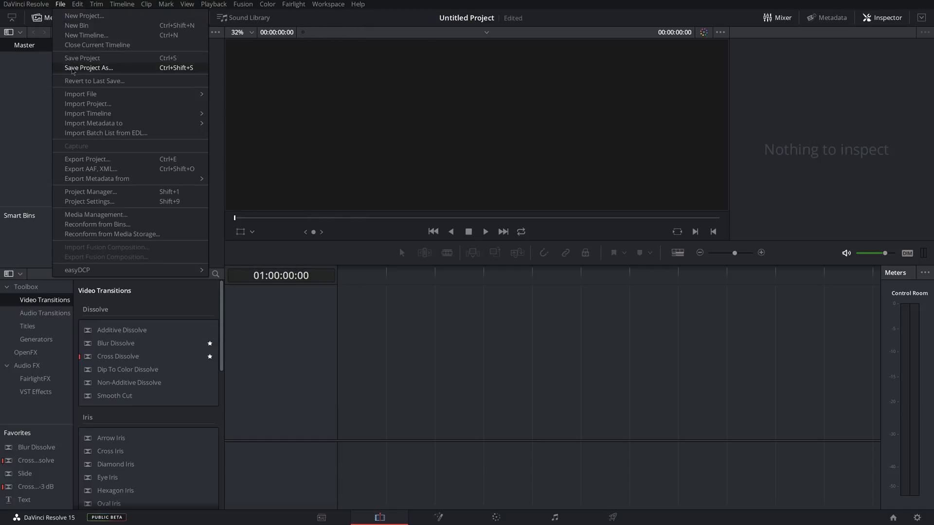
mouse_move(77, 4)
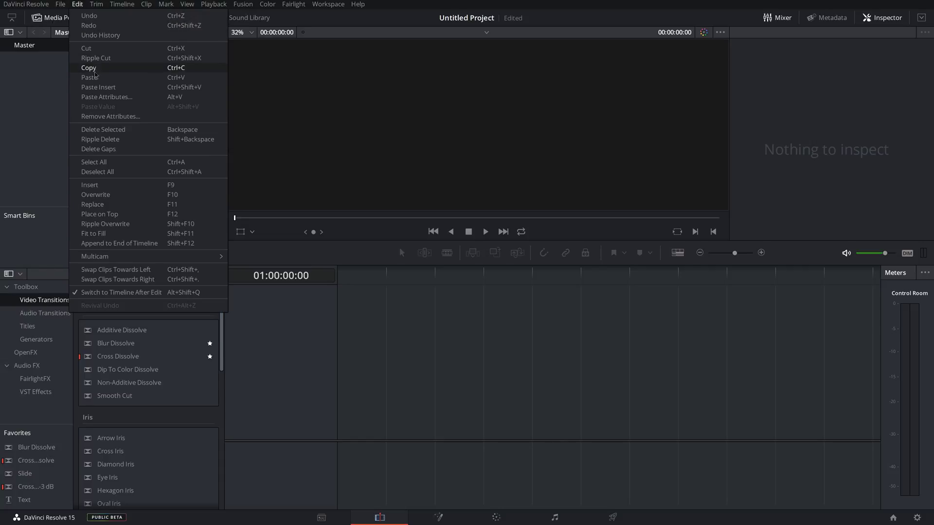
left_click(118, 88)
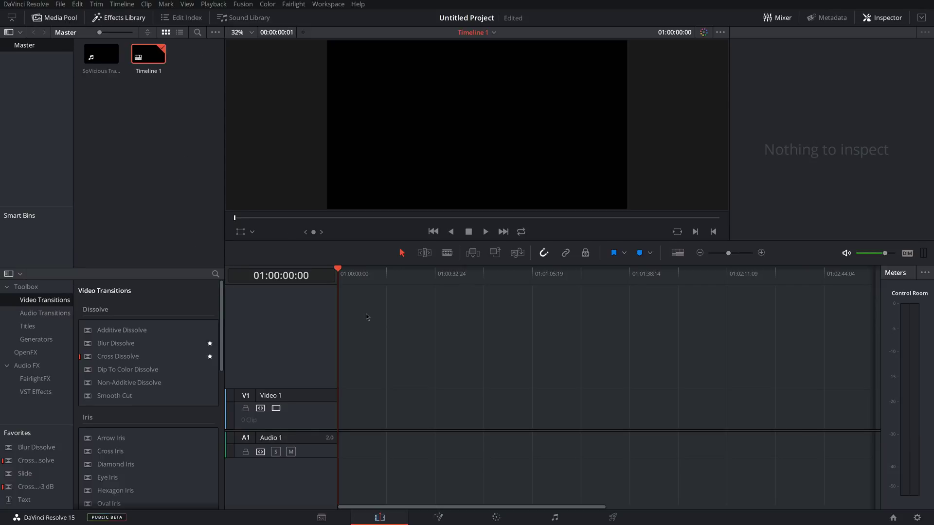
Place SoVicious Trailer h.264.mov at the start of Video 1 and Audio 1 in a new timeline, enlarged to show the whole clip
left_click_drag(359, 366, 338, 395)
left_click_drag(728, 254, 738, 255)
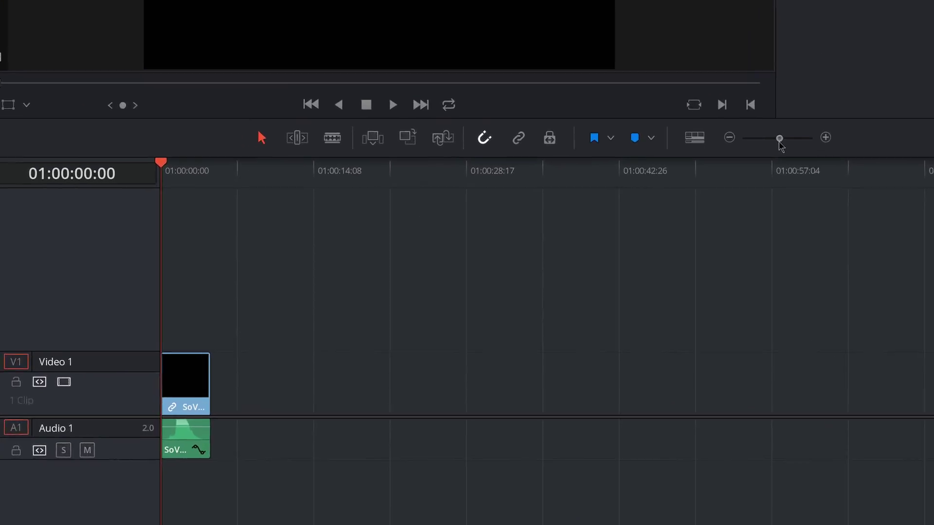
left_click_drag(822, 83, 830, 83)
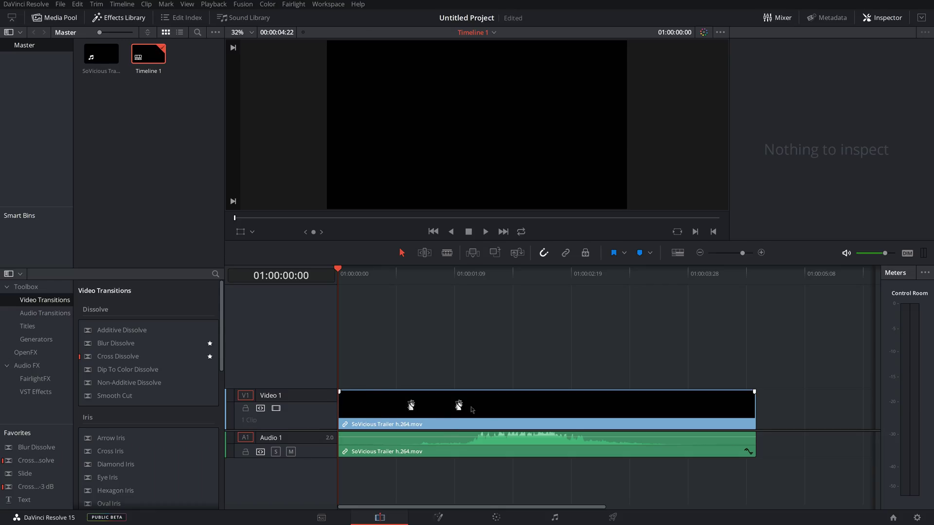
Try shifting the trailer clip along its tracks, and return it to the start of the timeline
left_click_drag(471, 410, 447, 412)
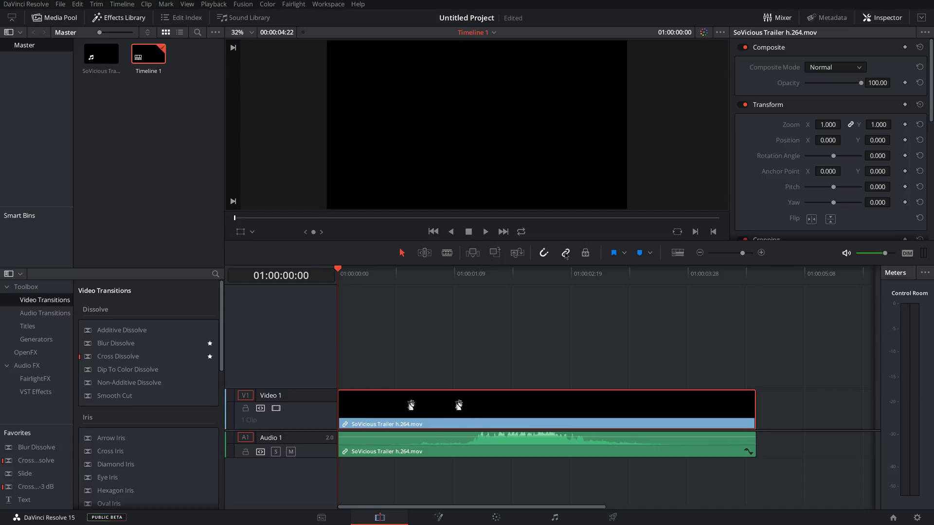
mouse_move(467, 411)
left_mouse_down()
mouse_move(525, 413)
mouse_move(455, 413)
left_mouse_up()
left_click_drag(639, 340, 401, 404)
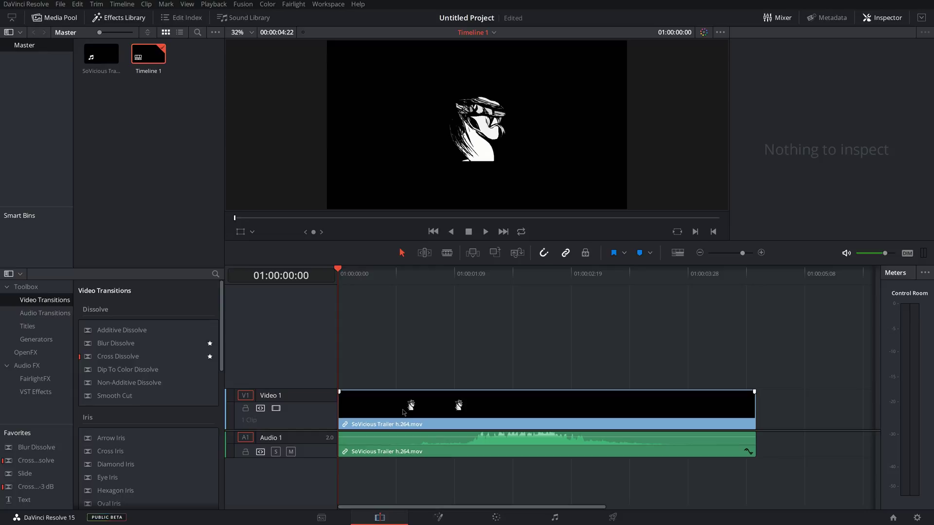
left_click(401, 409)
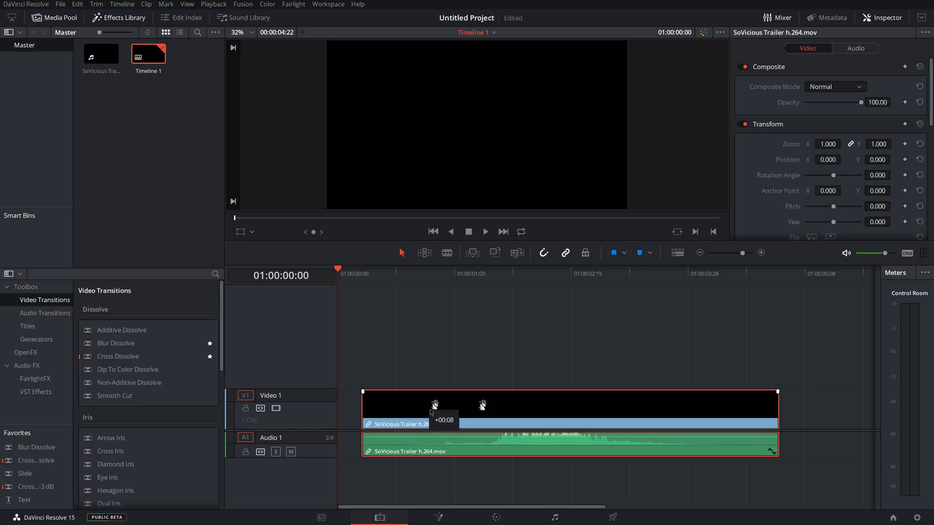
mouse_move(410, 419)
left_mouse_down()
mouse_move(515, 420)
mouse_move(410, 420)
left_mouse_up()
Split the trailer clip about one second in with the Blade tool, and return to selection mode
left_click(446, 253)
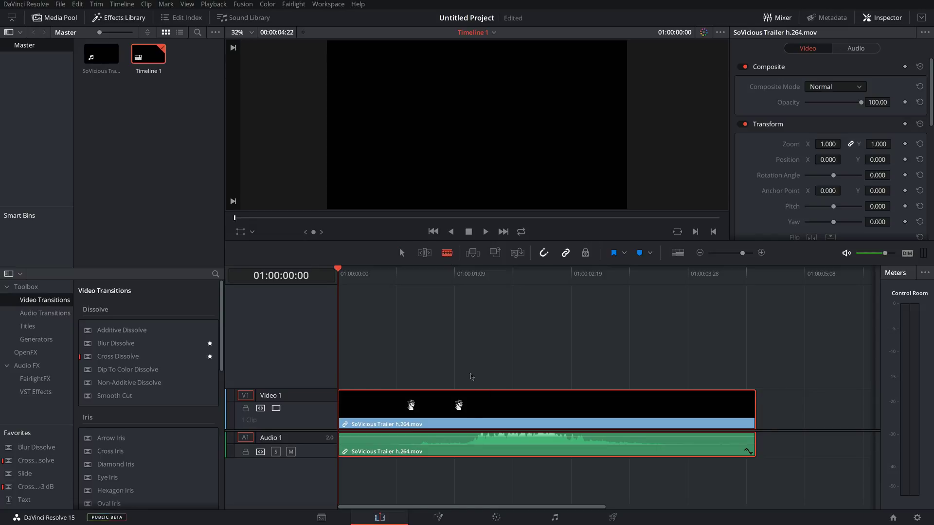
left_click(423, 413)
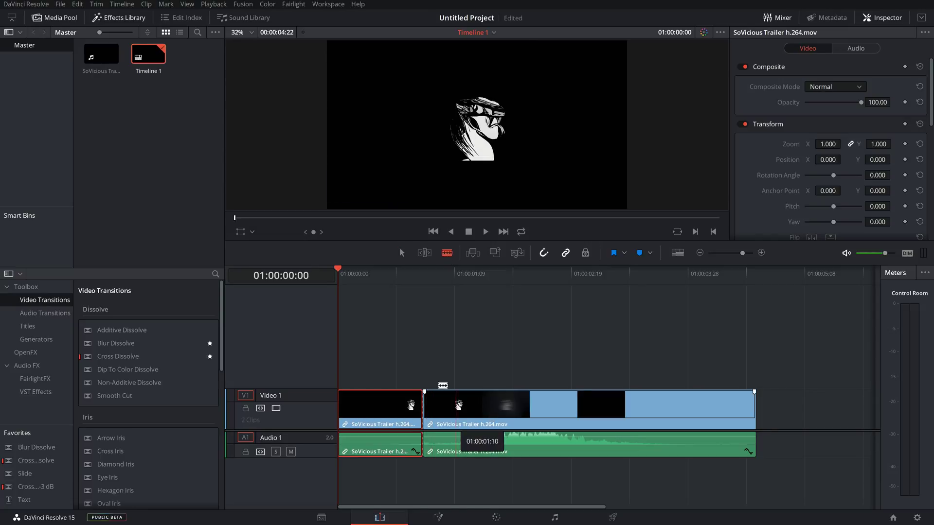
key("a")
mouse_move(464, 415)
left_mouse_down()
mouse_move(509, 415)
mouse_move(465, 416)
left_mouse_up()
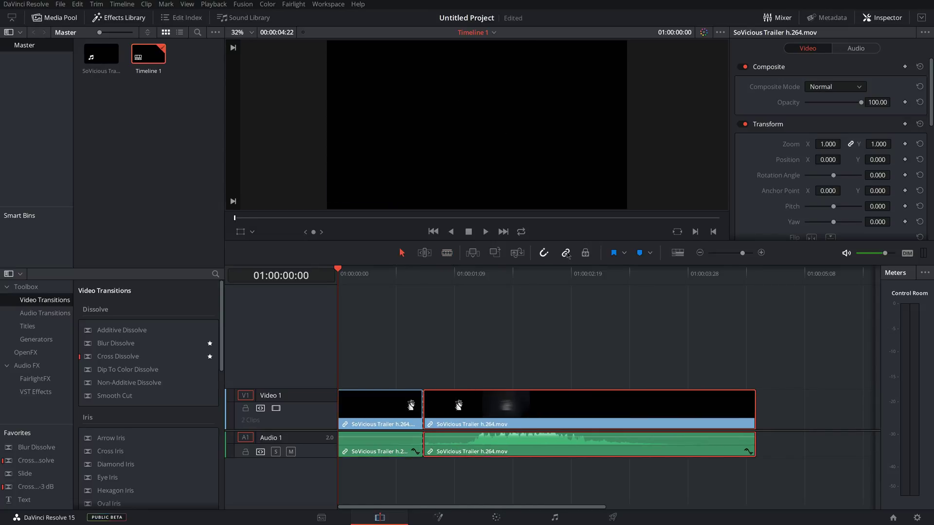
left_click(501, 357)
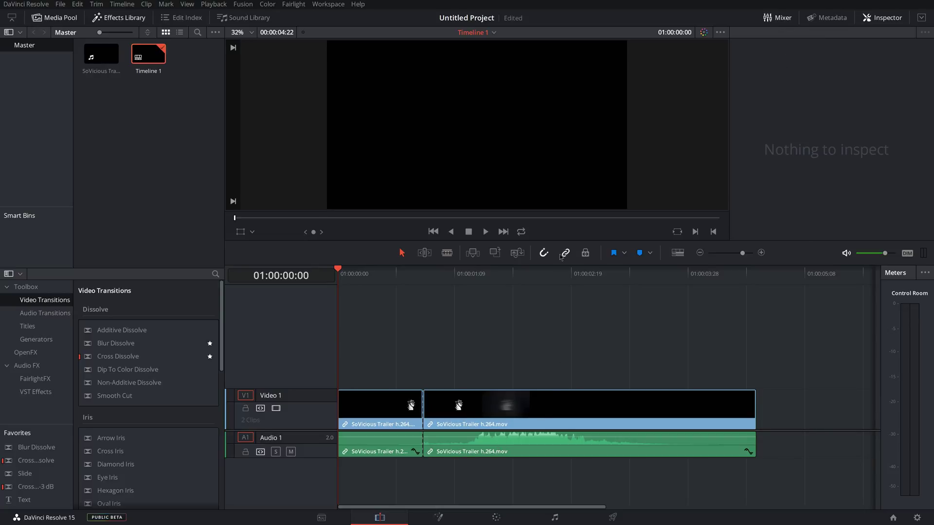
Select only the audio of the second clip with linked selection off, and turn linked selection back on
left_click(565, 252)
mouse_move(457, 455)
left_mouse_down()
mouse_move(508, 452)
mouse_move(462, 451)
left_mouse_up()
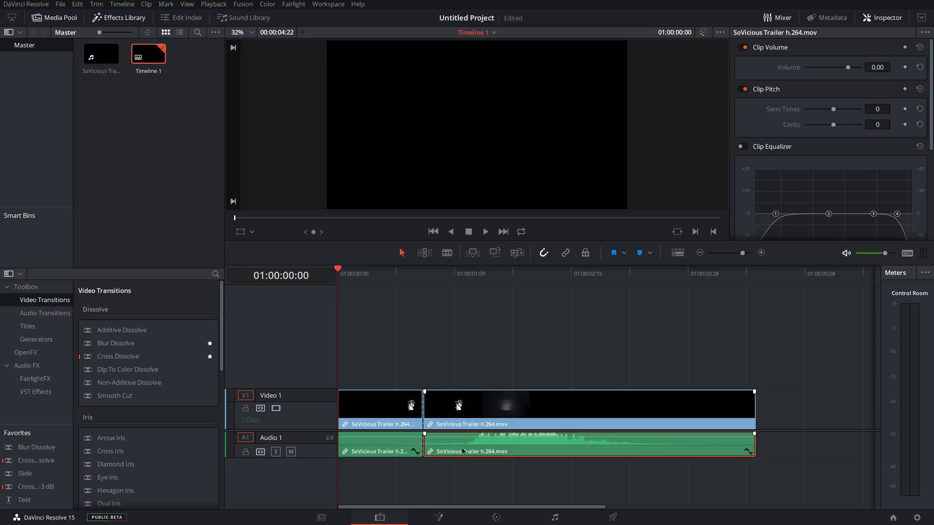
left_click(565, 253)
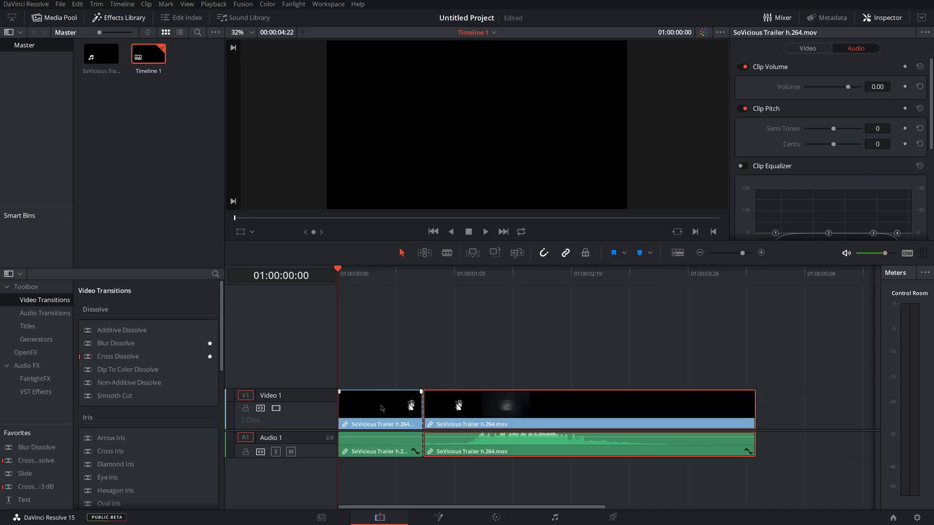
Ripple delete the first, shorter section of the split trailer clip
right_click(375, 413)
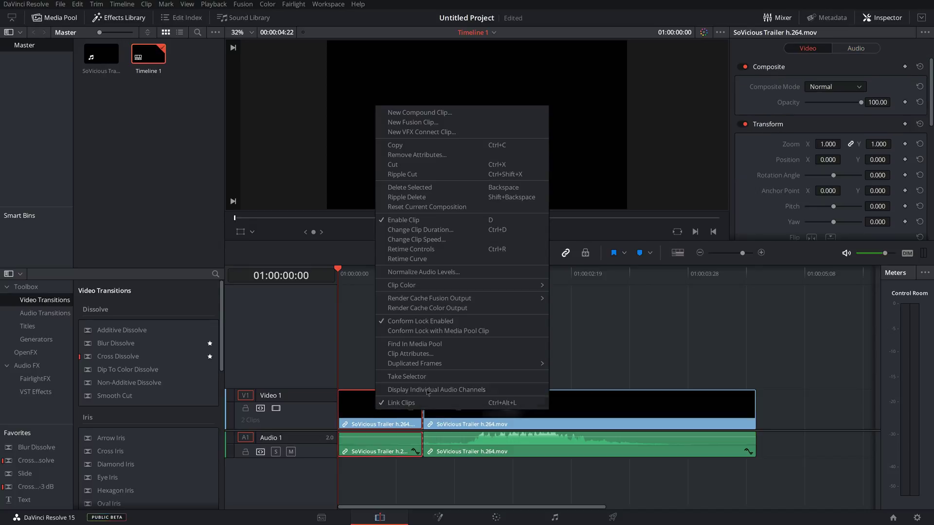
left_click(421, 198)
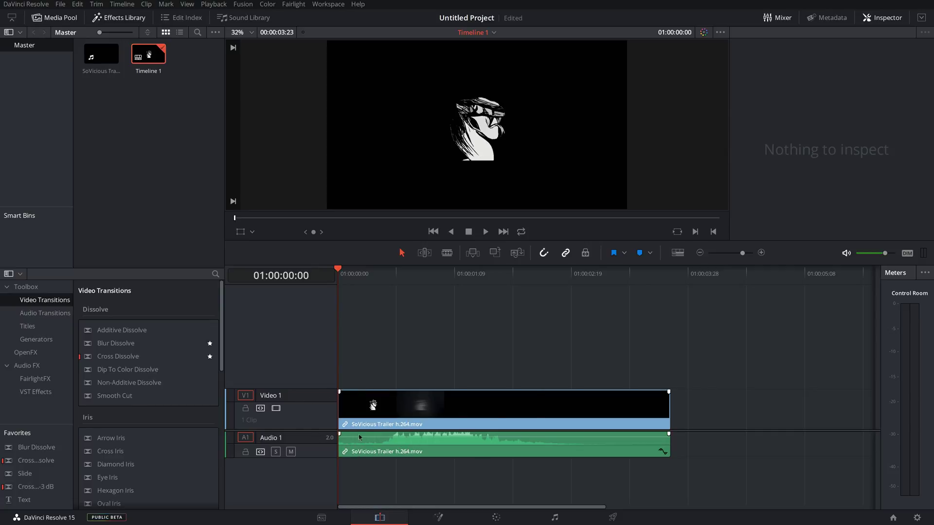
Mute and unmute the Audio 1 track, and copy the trailer's audio onto a new second audio track
scroll(360, 431, "down", 2)
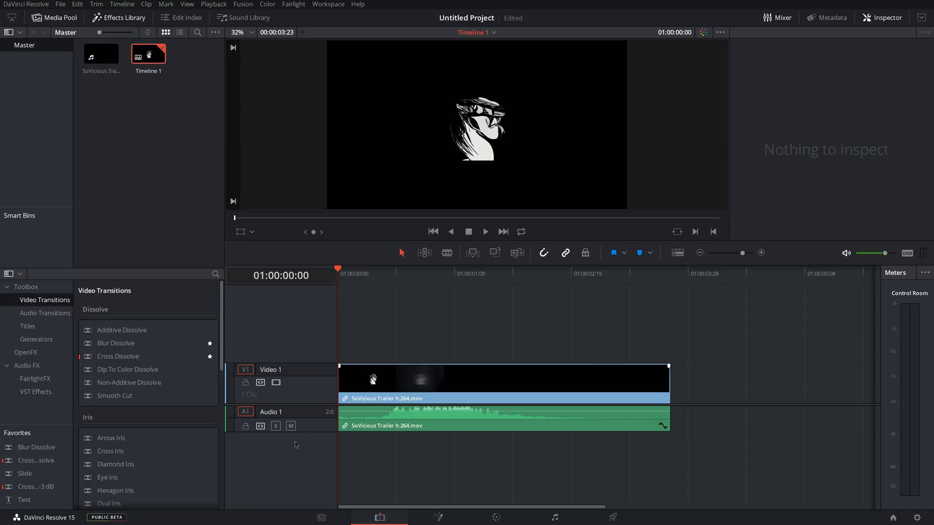
left_click(292, 428)
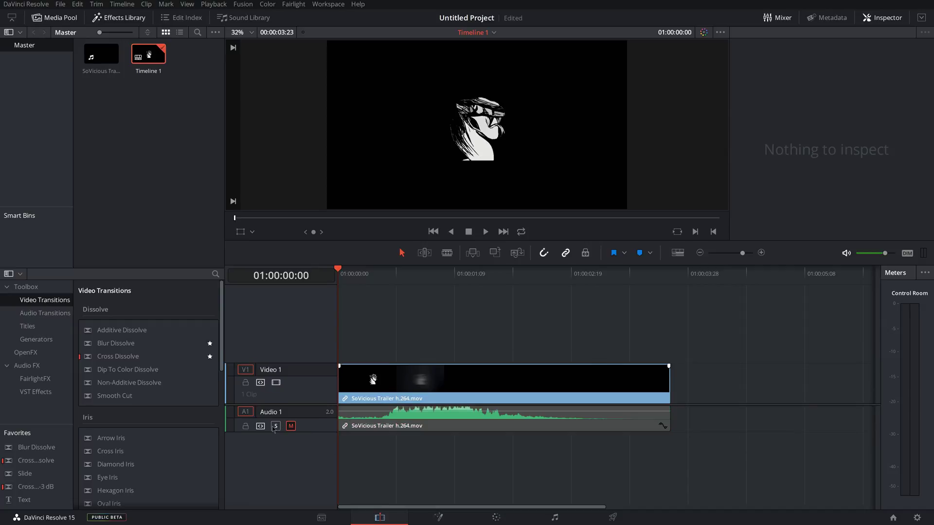
left_click(291, 427)
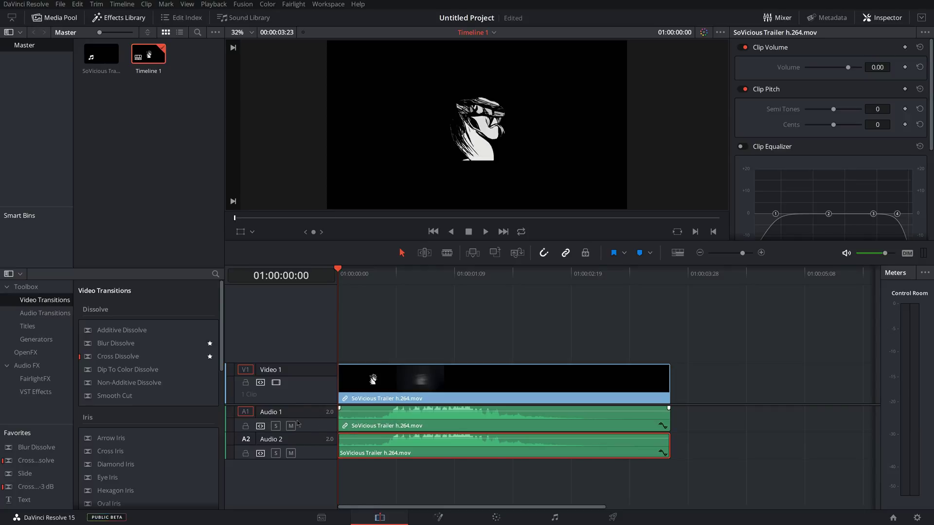
Try muting the Audio 1 and Audio 2 tracks, and unmute them both
left_click(290, 426)
left_click(291, 453)
left_click(291, 426)
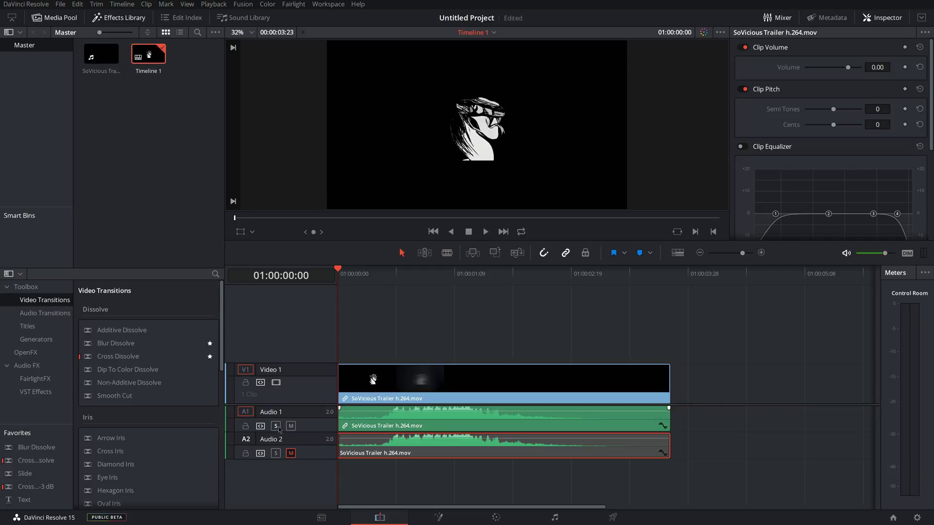
left_click(291, 453)
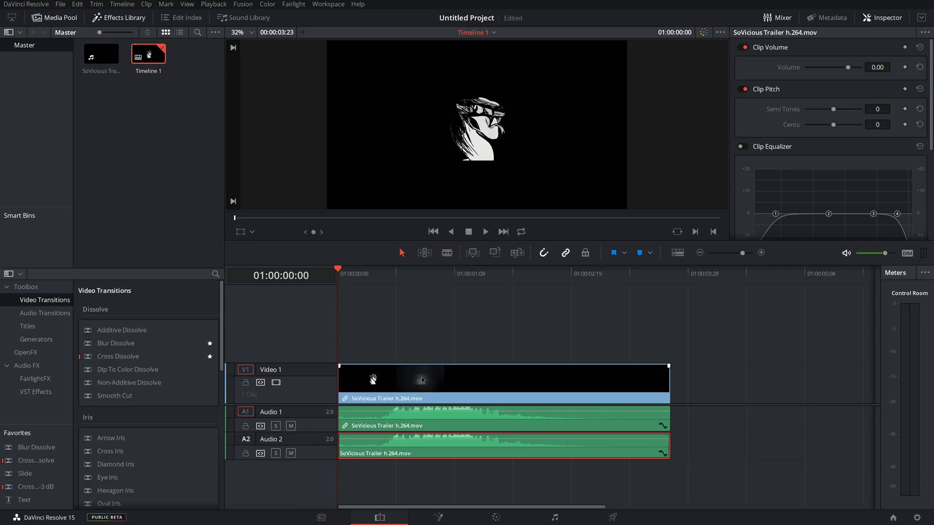
Set the clip color of the linked trailer clip on Video 1 and Audio 1 to Navy, and deselect it
right_click(422, 380)
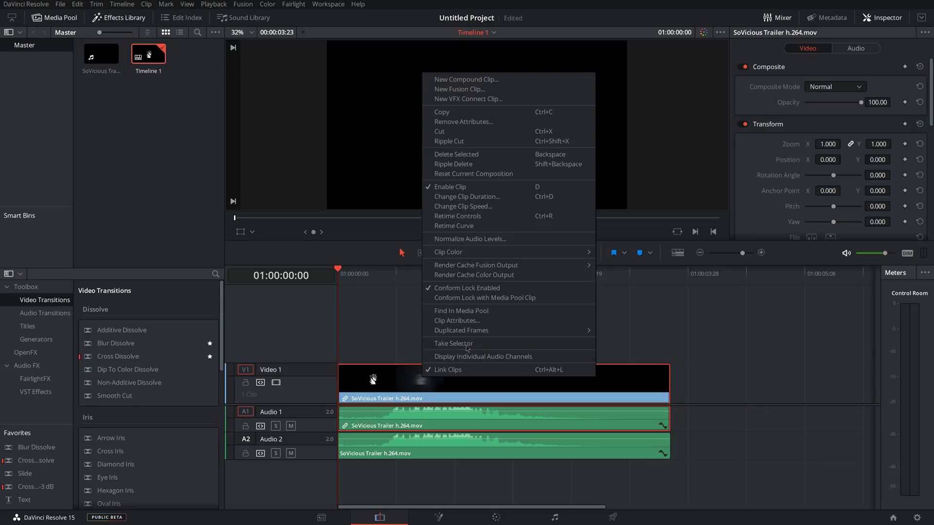
mouse_move(469, 255)
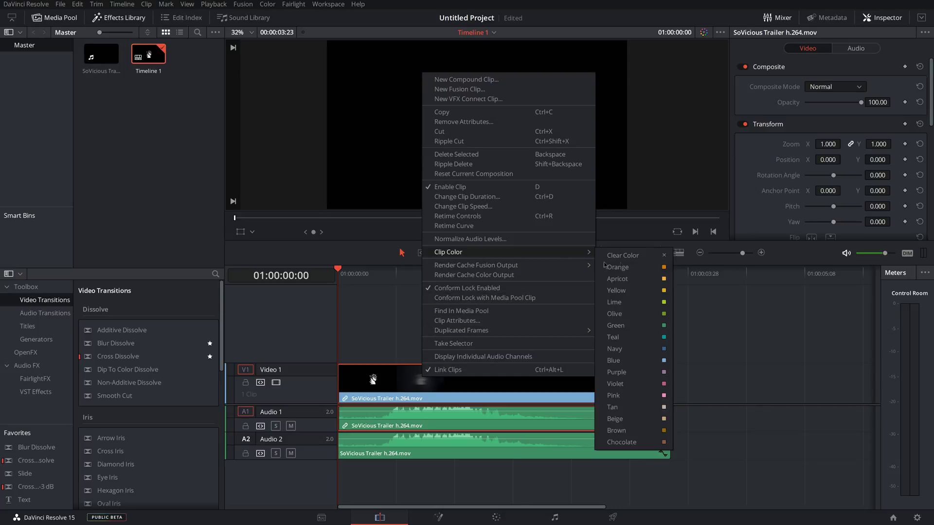
left_click(627, 349)
left_click(417, 319)
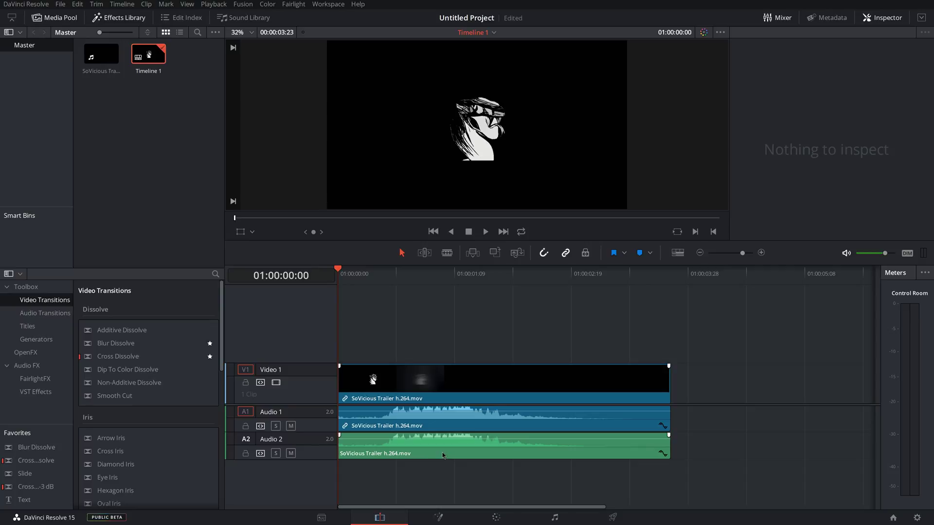
Add a blue marker to the timeline ruler at 01:00:01:20
left_click_drag(409, 277, 485, 275)
left_click(639, 253)
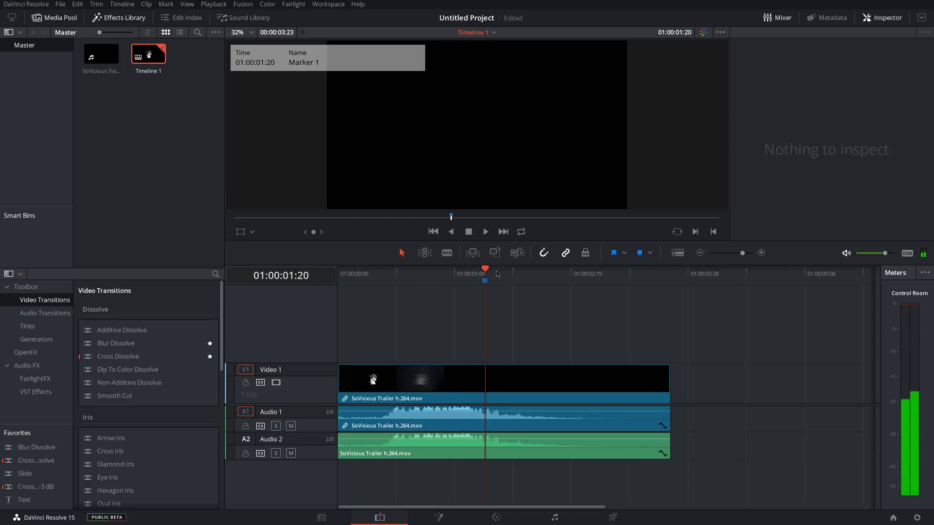
key("j")
mouse_move(456, 295)
left_mouse_down()
mouse_move(475, 374)
mouse_move(546, 374)
mouse_move(464, 387)
mouse_move(493, 408)
left_mouse_up()
Move the playhead to 01:00:01:07, and split the Video 1 clip at the blue marker with the Blade tool
left_click_drag(485, 274, 447, 273)
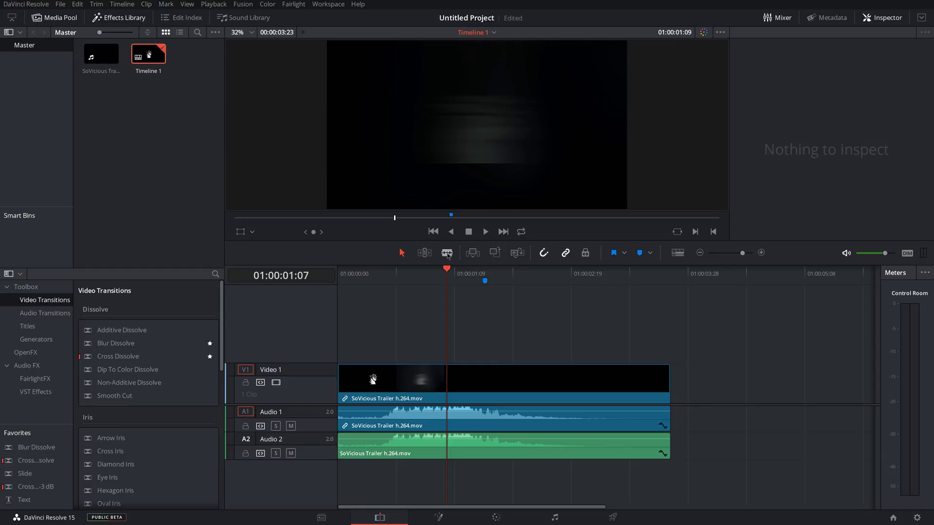
left_click(447, 253)
left_click(485, 381)
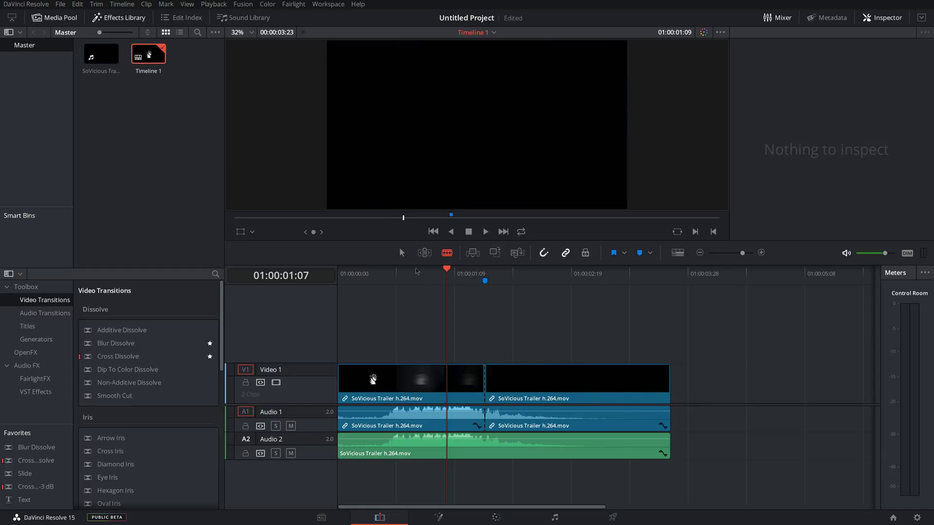
Combine the two linked trailer clips on Video 1 and Audio 1 into a new compound clip
left_click_drag(537, 336, 461, 394)
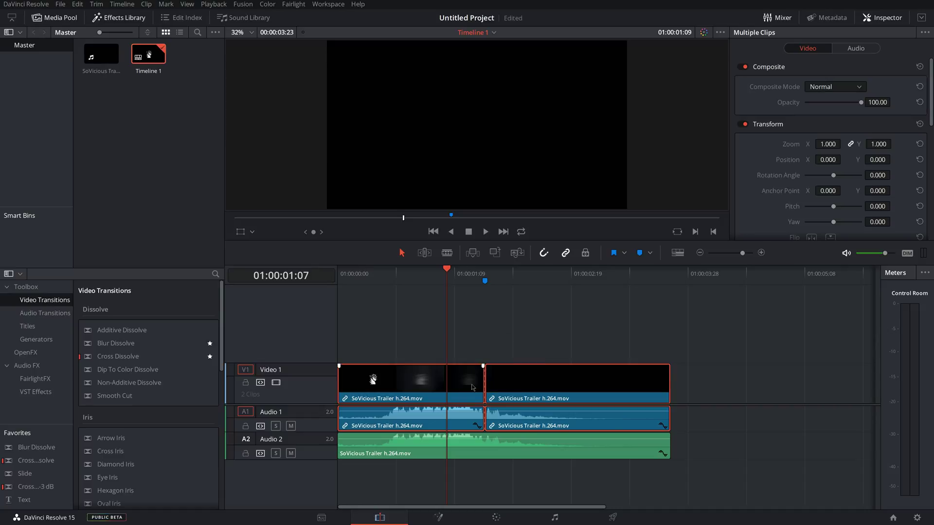
right_click(462, 382)
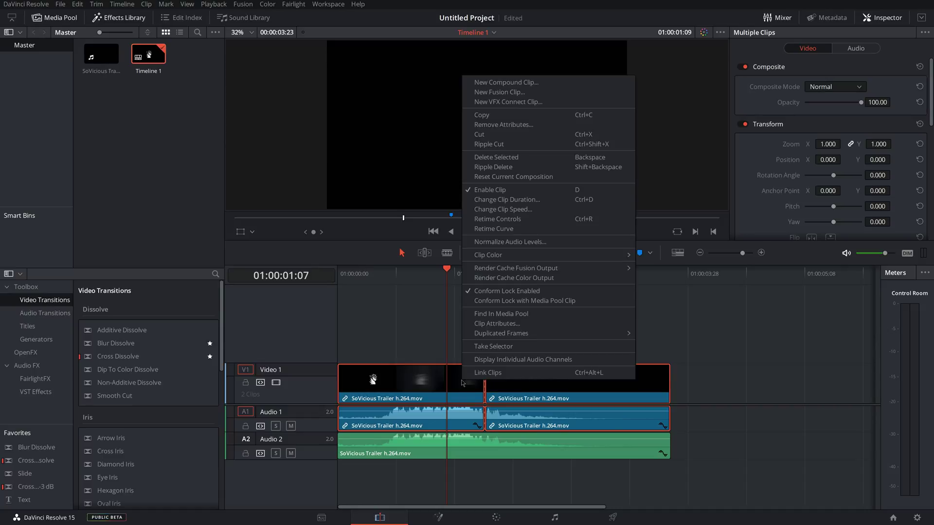
left_click(520, 83)
left_click(538, 283)
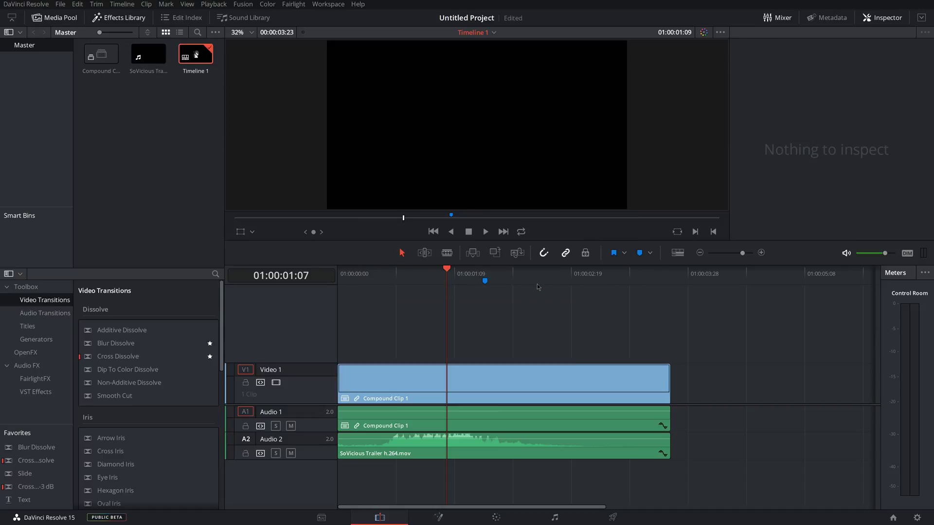
Play back the compound clip, and decompose it in place into its two original trailer clips
left_click_drag(447, 273, 402, 290)
key("space")
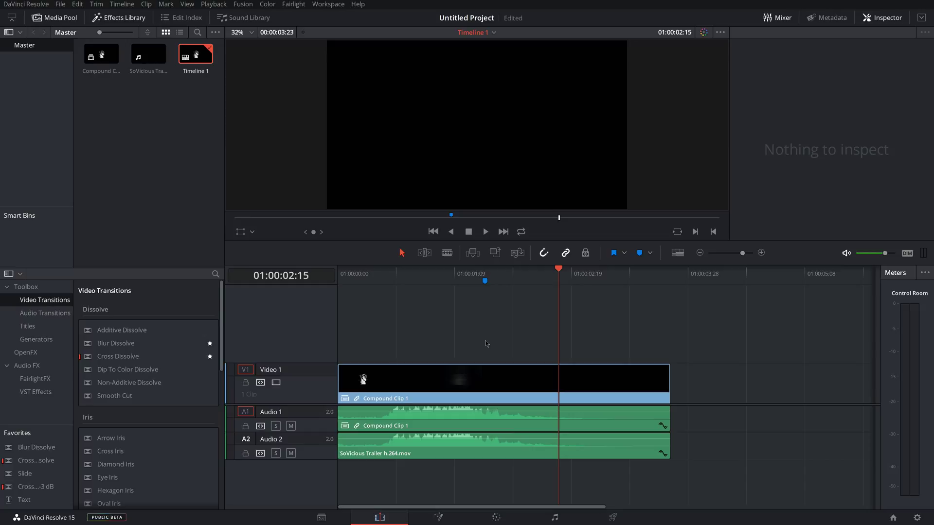
right_click(492, 375)
left_click(537, 118)
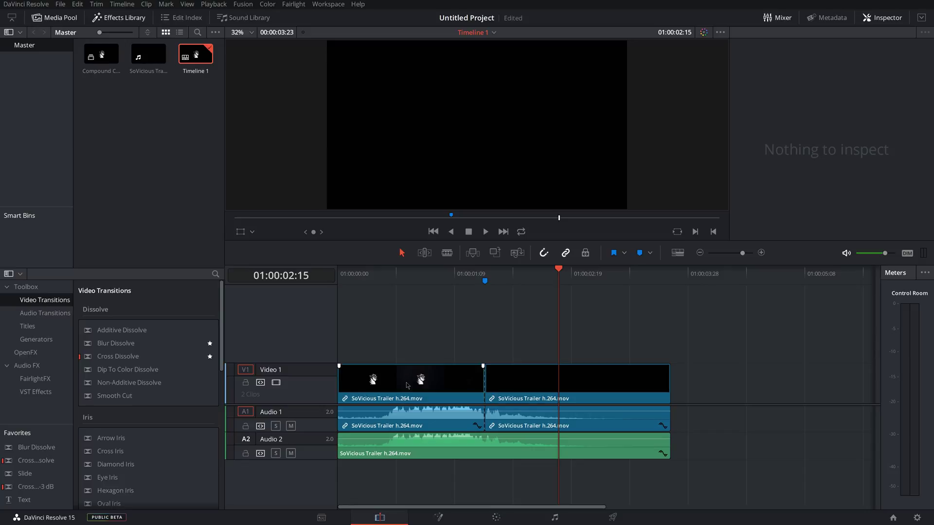
Change the first Video 1 clip's speed to 303%, stretching keyframes to fit and rippling the sequence
right_click(406, 382)
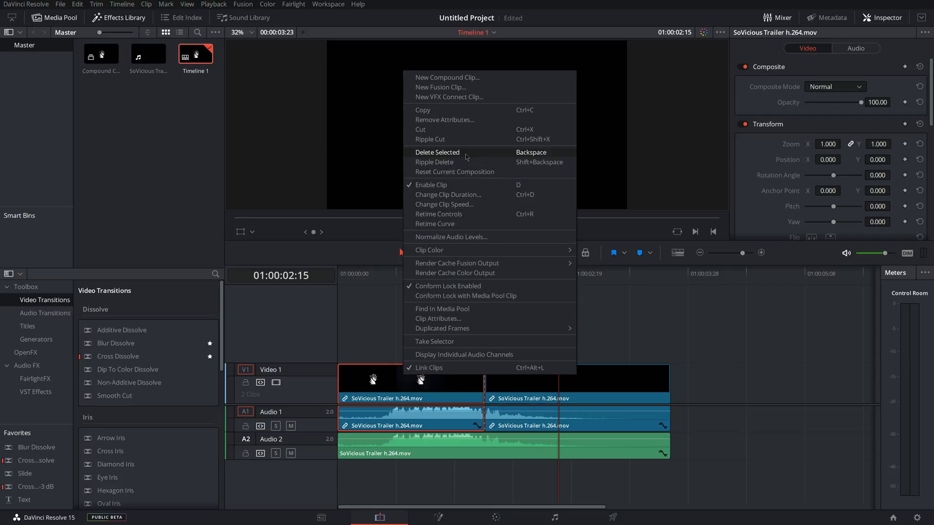
left_click(443, 204)
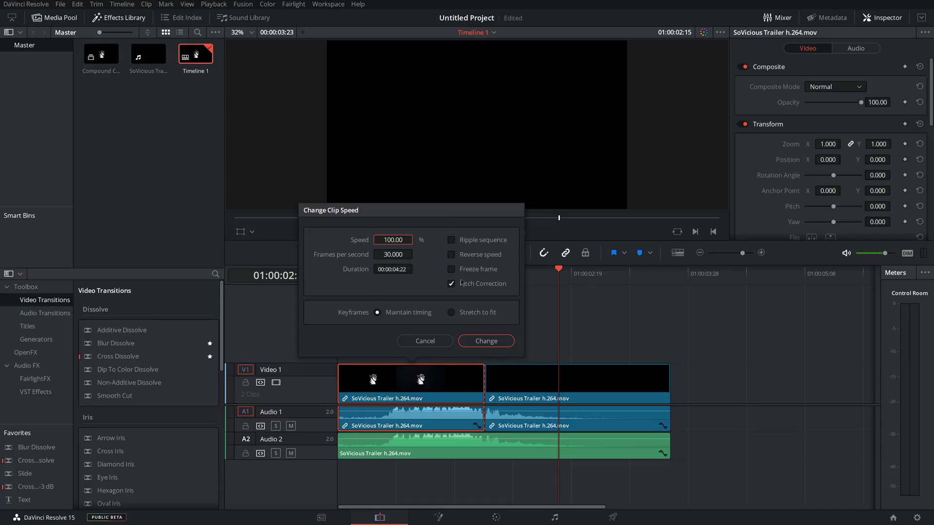
left_click_drag(392, 239, 491, 239)
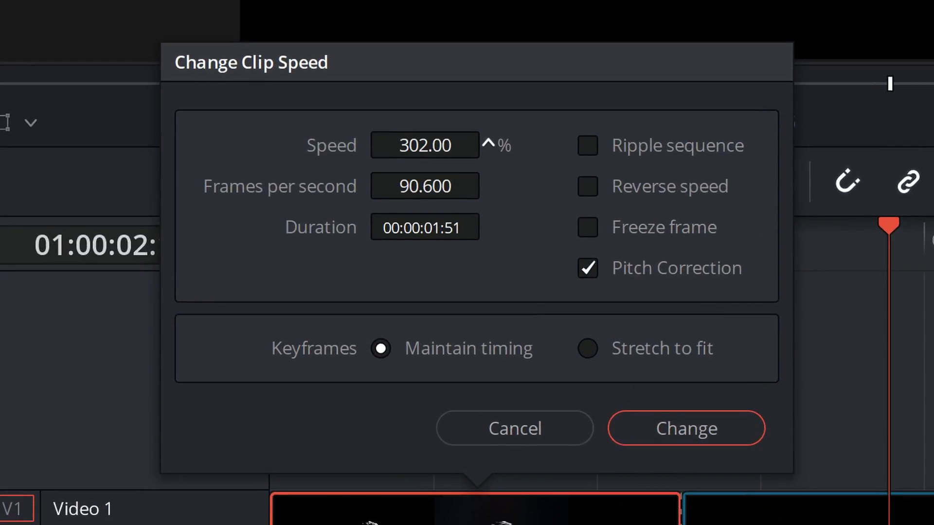
left_click_drag(488, 143, 497, 302)
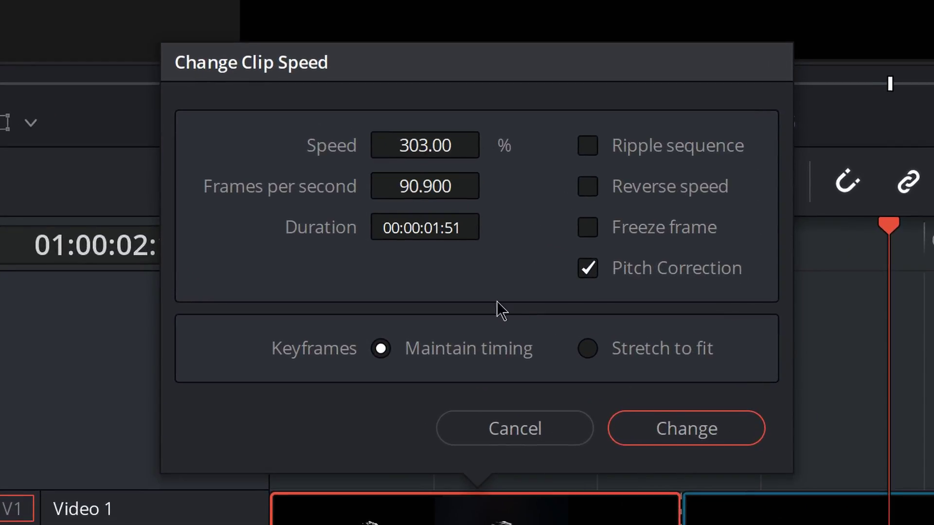
left_click(588, 348)
left_click(598, 147)
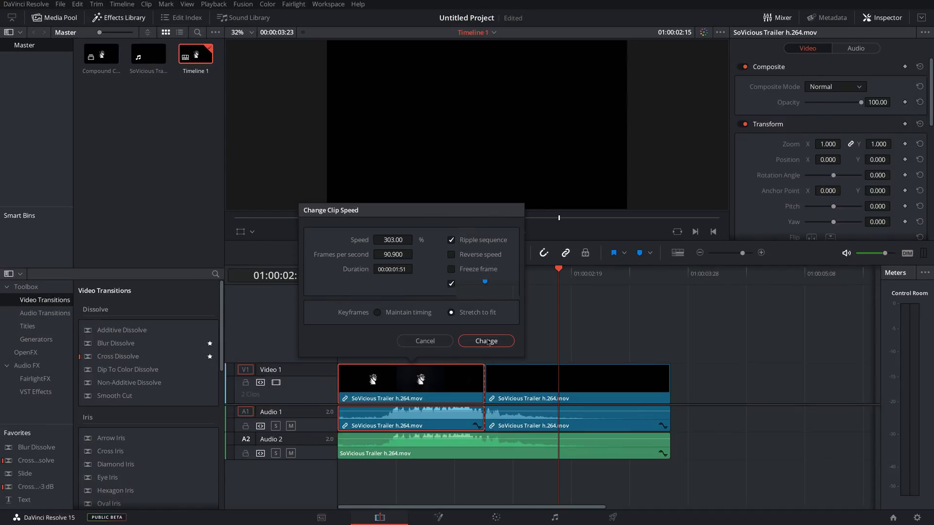
left_click(486, 341)
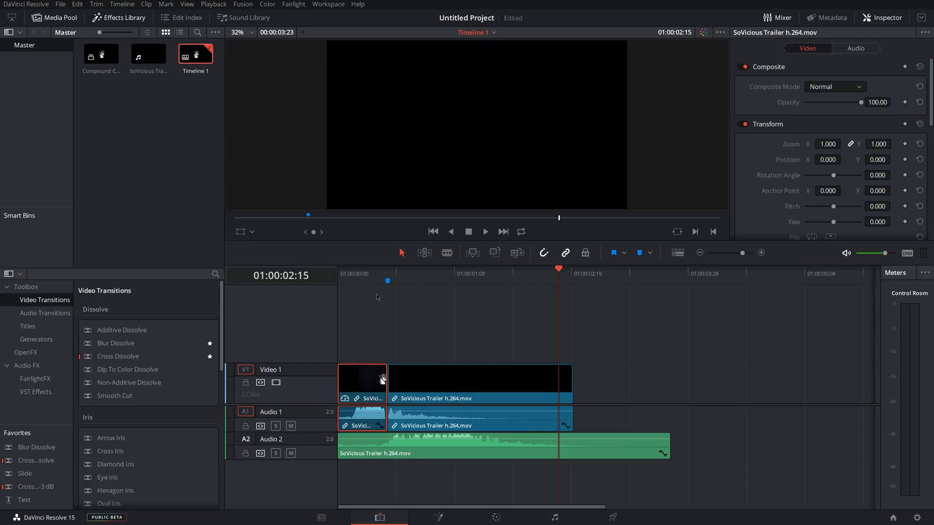
Play back the sped-up clip from the start of the timeline, and stop playback
key("Home")
left_click(485, 232)
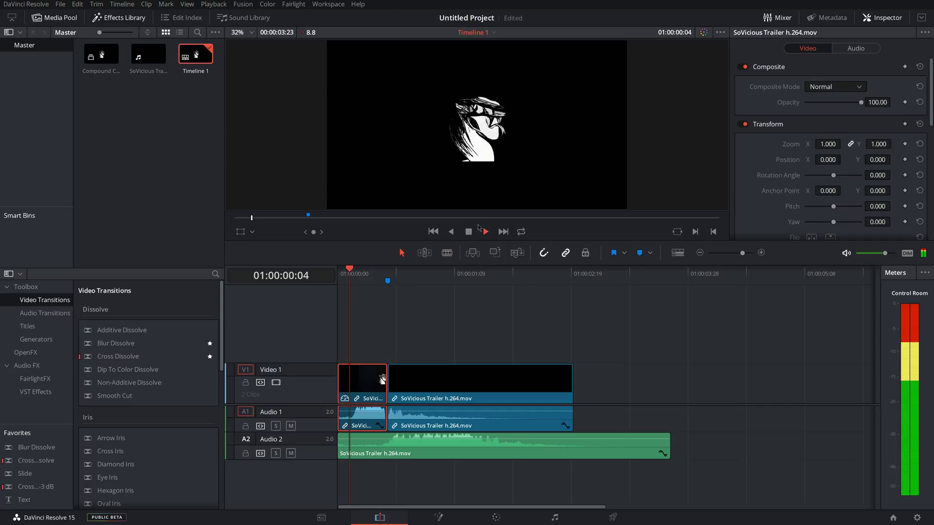
left_click(469, 231)
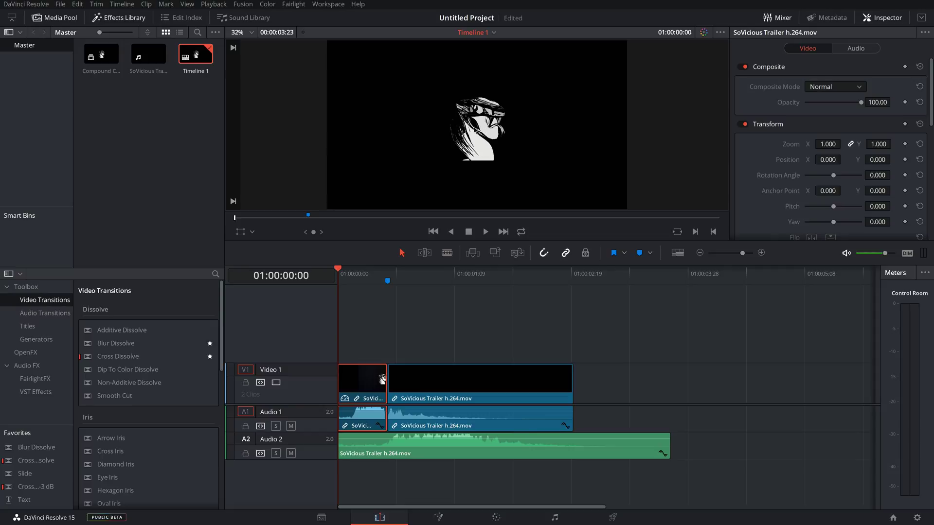
Examine the picture in the timeline viewer at different magnifications and from different positions
scroll(508, 118, "up", 5)
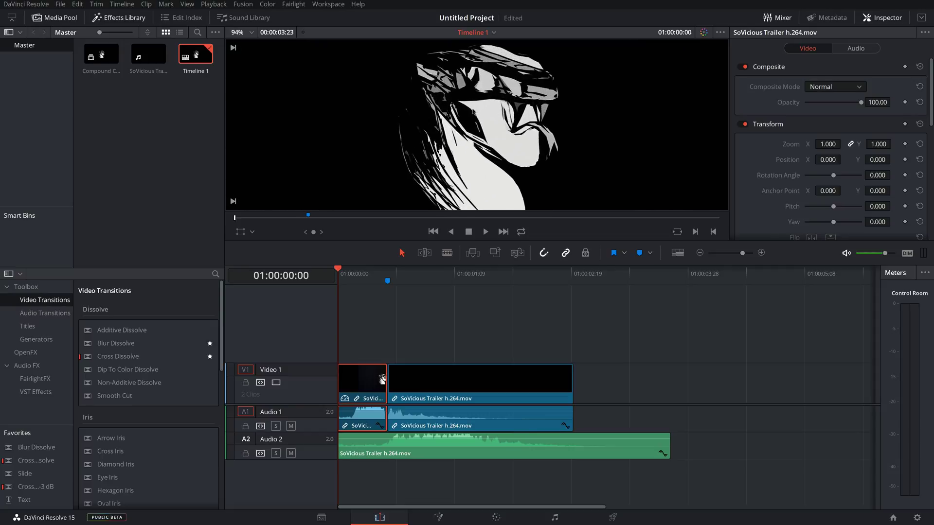
left_click_drag(473, 112, 382, 104)
scroll(383, 103, "down", 5)
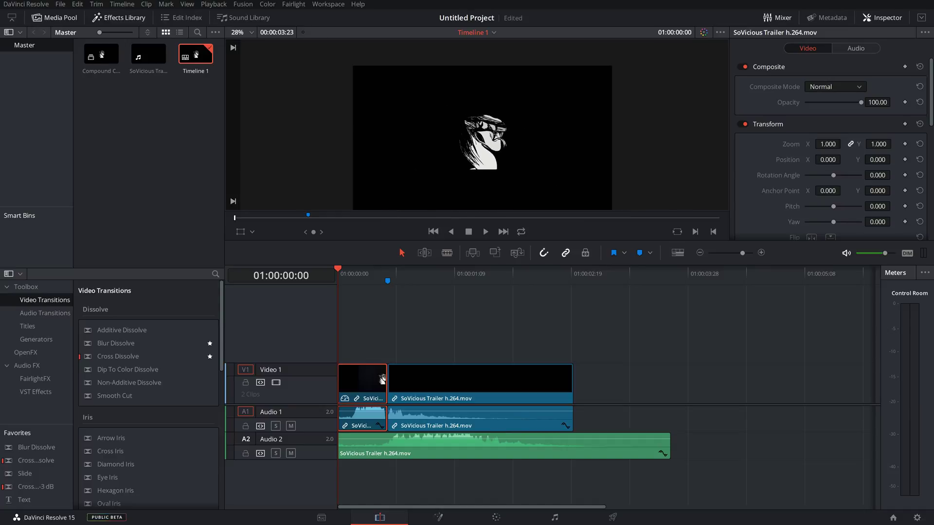
scroll(502, 108, "up", 2)
scroll(503, 108, "down", 3)
left_click_drag(503, 108, 447, 102)
scroll(448, 102, "up", 1)
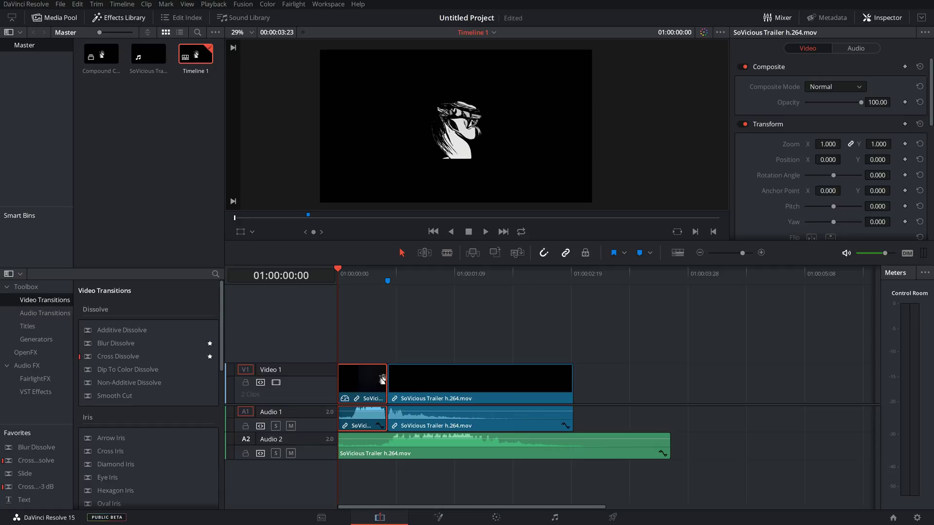
key("ctrl+f")
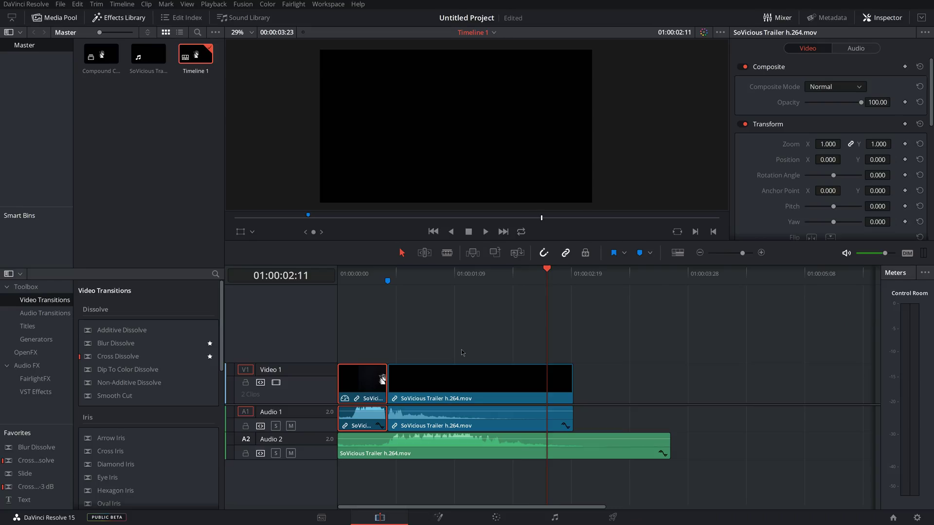
Add an Additive Dissolve at the cut between the two Video 1 clips, and shorten it to 12 frames
left_click(414, 274)
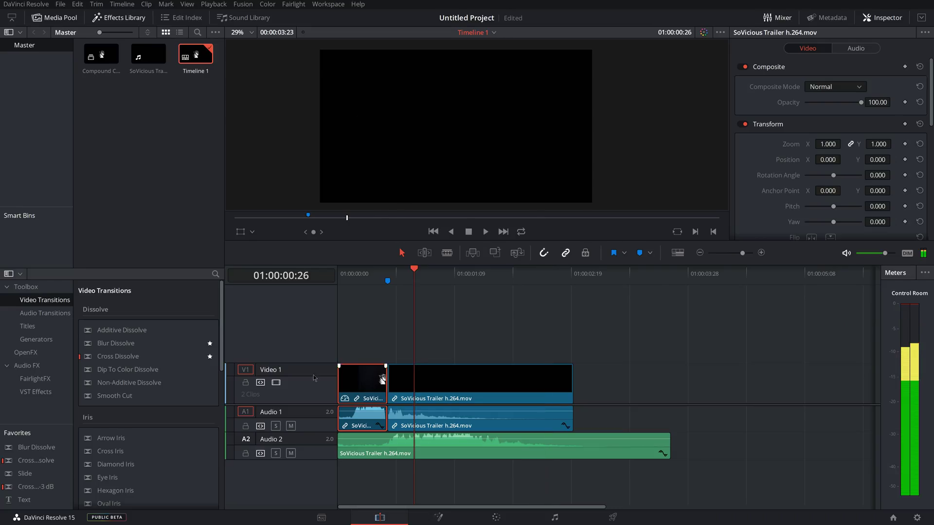
left_click_drag(114, 336, 389, 385)
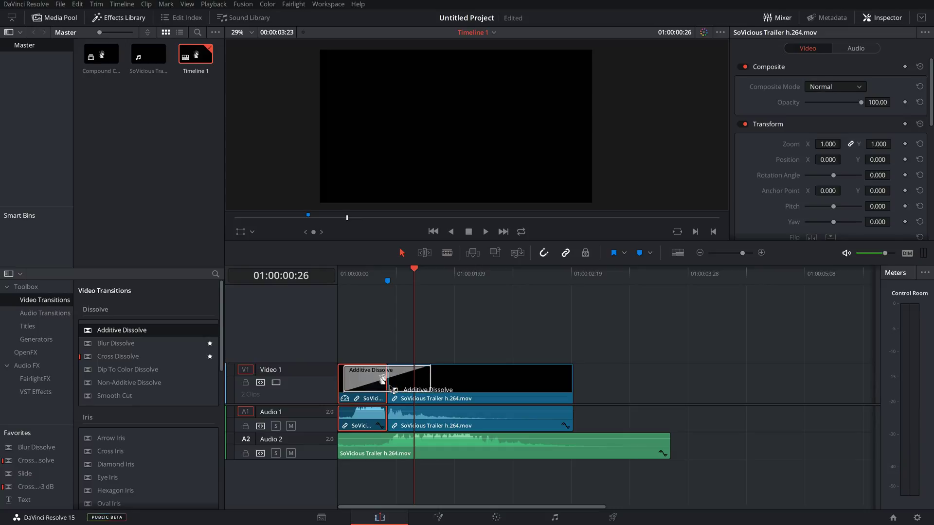
left_click_drag(379, 274, 344, 273)
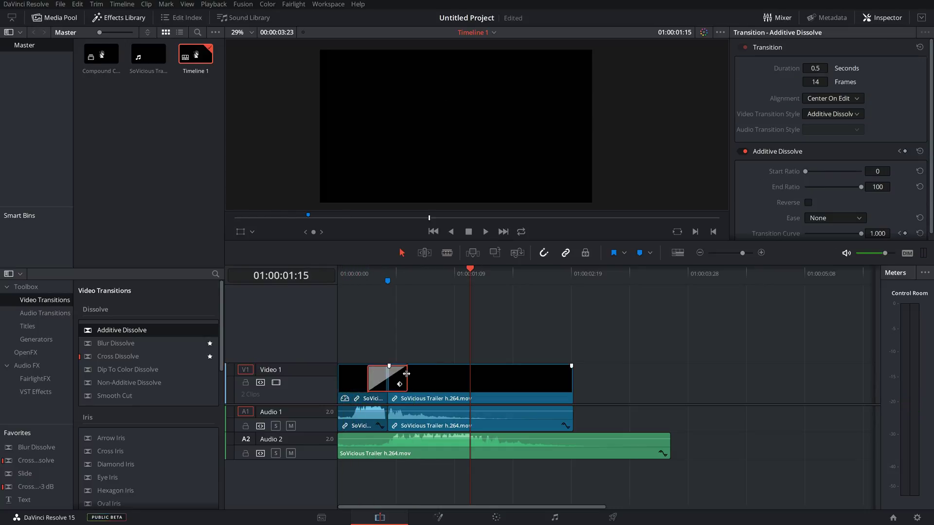
mouse_move(407, 375)
left_mouse_down()
mouse_move(397, 375)
mouse_move(419, 375)
mouse_move(397, 375)
mouse_move(405, 374)
left_mouse_up()
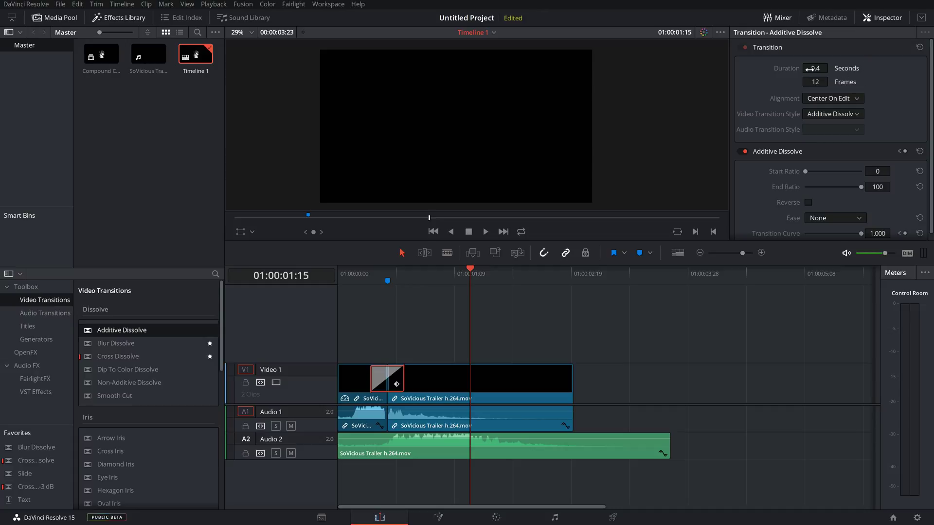
Set the Additive Dissolve's duration to 1.1 seconds and its start ratio to 20, keeping Ease at None
mouse_move(821, 71)
left_mouse_down()
mouse_move(809, 70)
mouse_move(831, 68)
left_mouse_up()
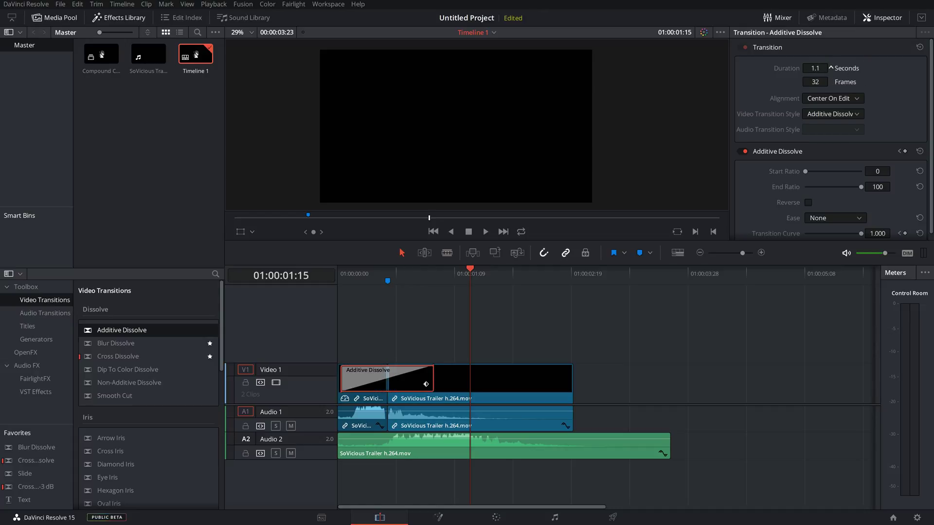
scroll(802, 172, "down", 1)
left_click_drag(807, 168, 817, 169)
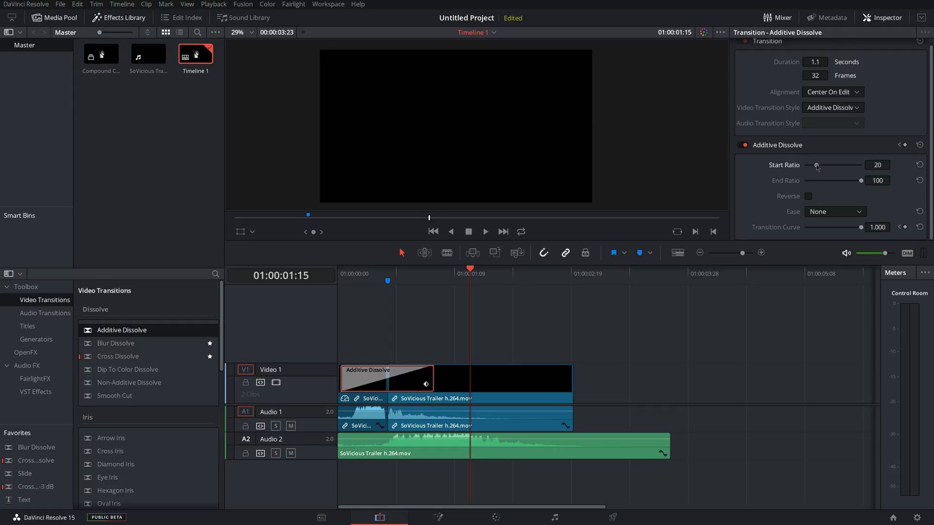
left_click(832, 213)
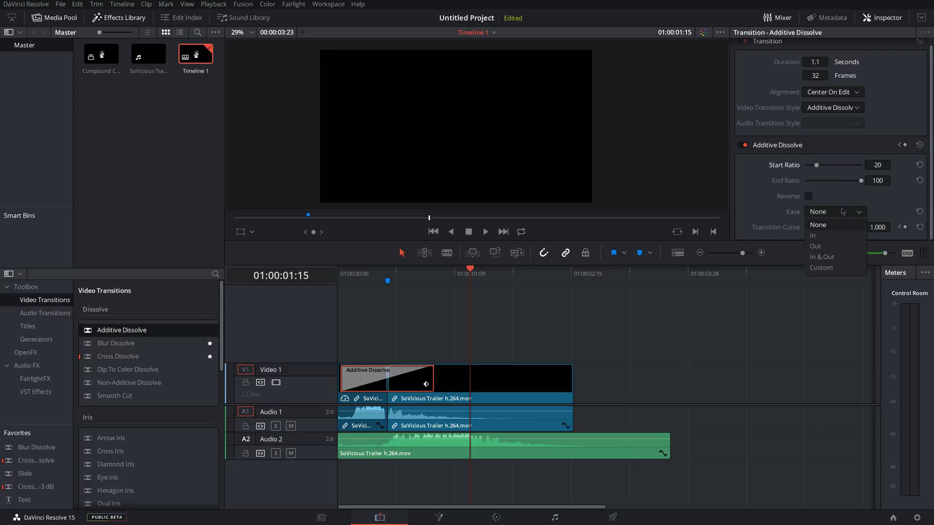
left_click(827, 209)
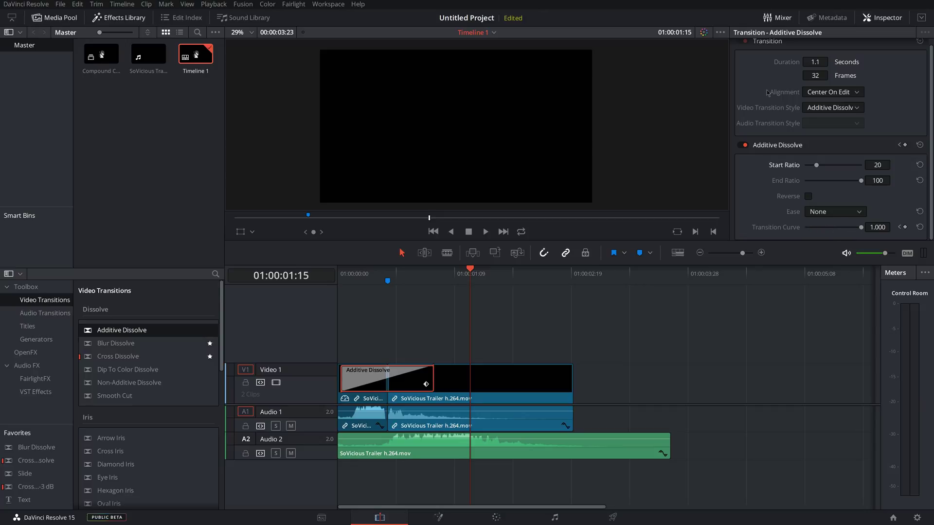
Look through the second Video 1 clip's composite modes, keep Normal, and set its linked X and Y zoom to 0.630
left_click(453, 381)
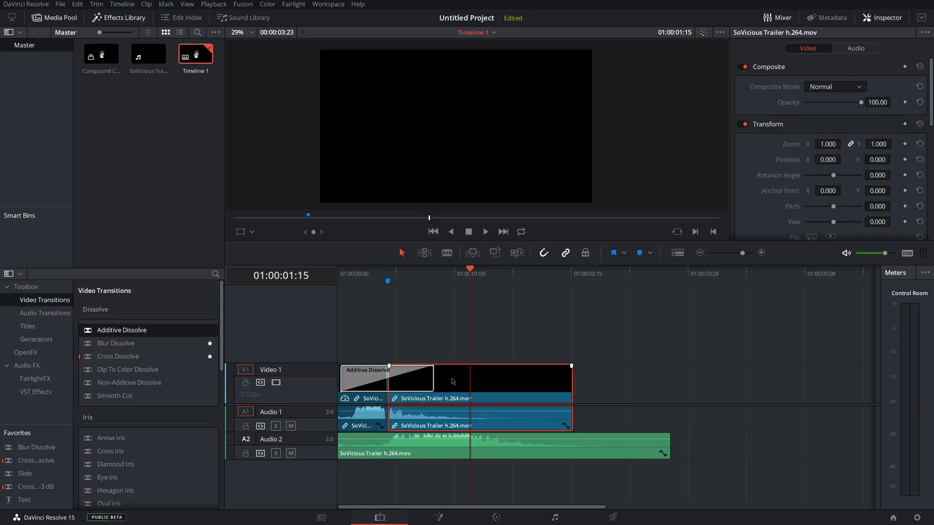
left_click(834, 87)
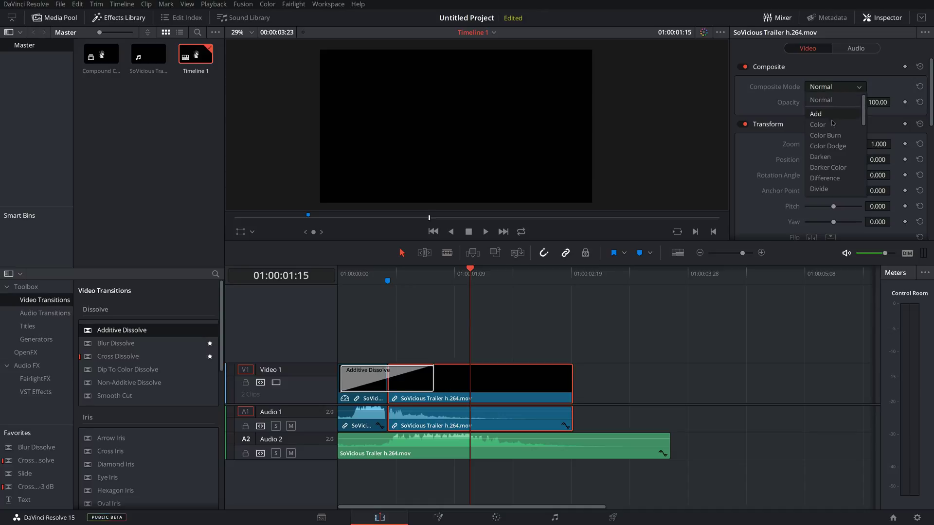
scroll(846, 182, "down", 3)
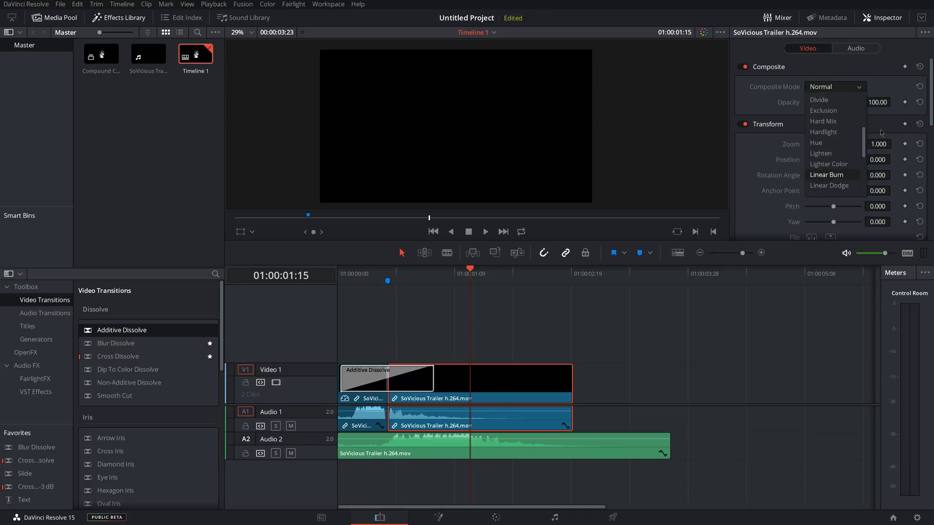
left_click(877, 100)
left_click_drag(828, 144, 823, 163)
scroll(827, 165, "down", 6)
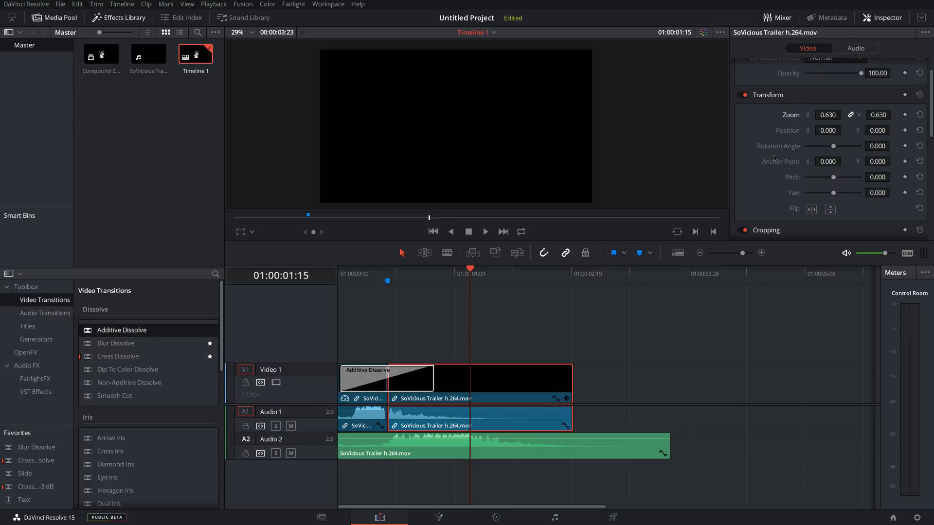
scroll(823, 144, "down", 4)
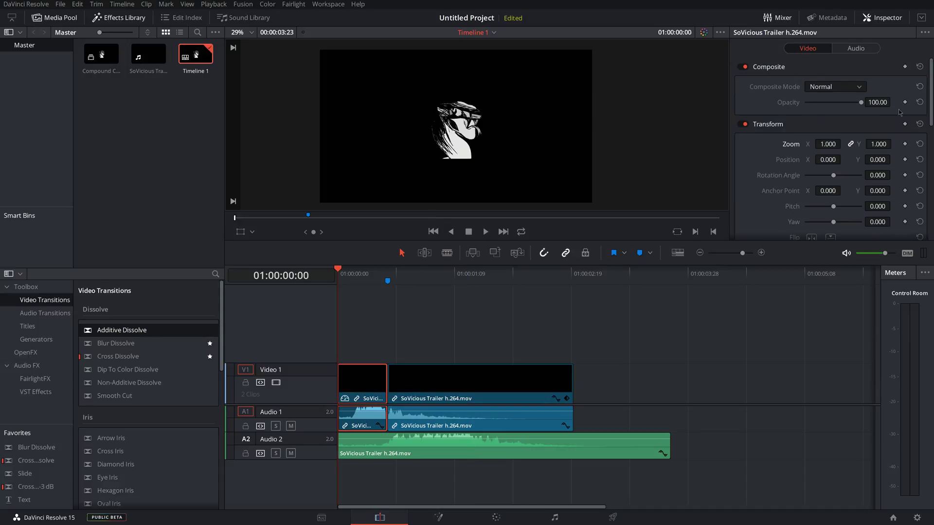
scroll(901, 145, "down", 3)
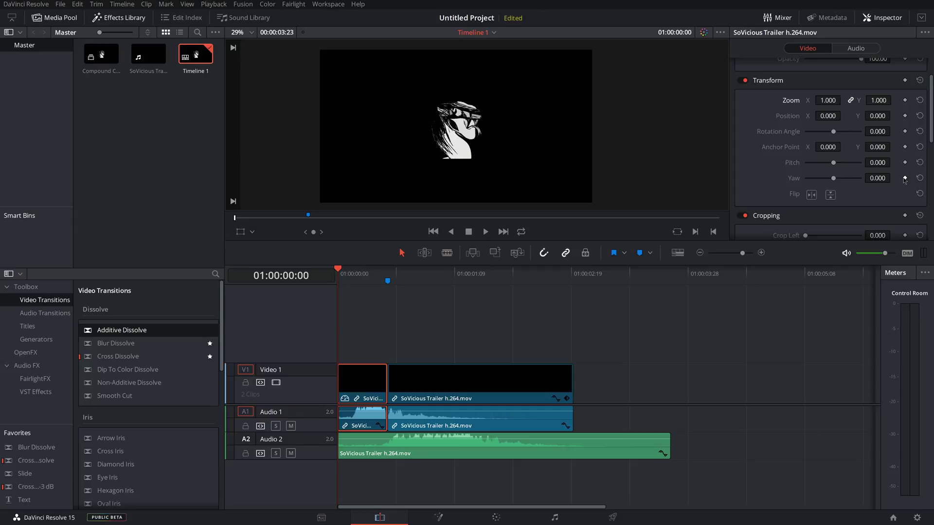
Keyframe the first clip's zoom and position at the timeline start, with zoom 0.560 and Position X -751
scroll(905, 180, "up", 2)
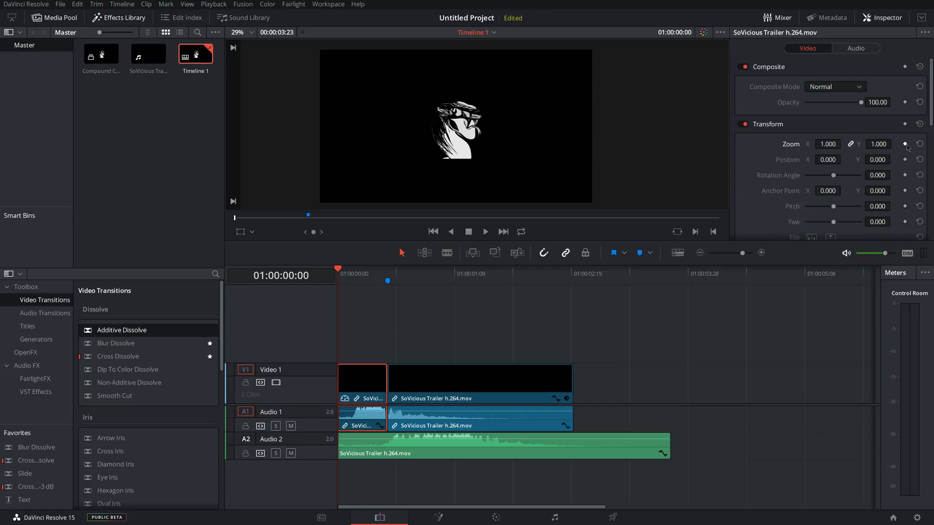
left_click(904, 159)
left_click(905, 144)
left_click_drag(831, 146, 835, 165)
Keyframe the first clip's zoom and position at 01:00:00:07, moving Position X to the opposite side of the frame
left_click(360, 281)
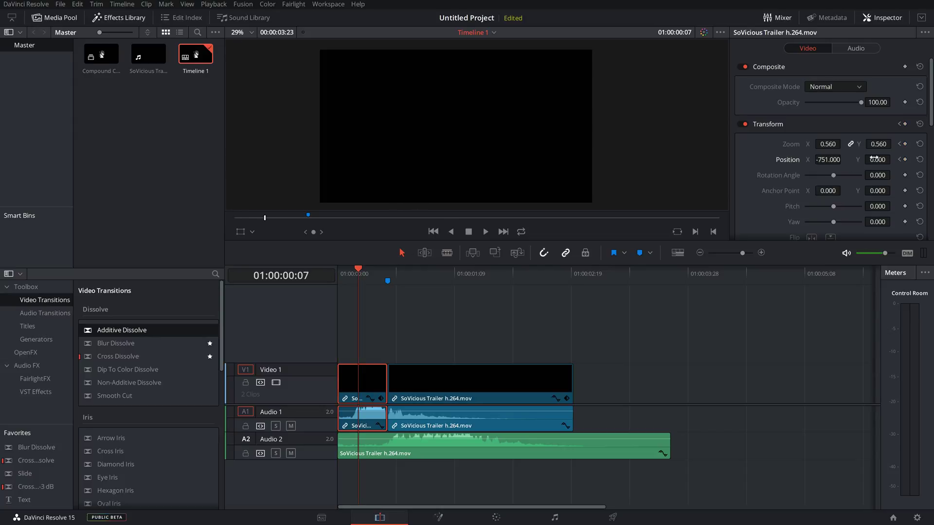
left_click(905, 160)
left_click(904, 145)
left_click_drag(830, 160, 764, 174)
Step through and play back the first clip's keyframed position animation from its start
key("Up")
key("Right")
key("Right")
key("Right")
key("Right")
key("Right")
key("Right")
key("Right")
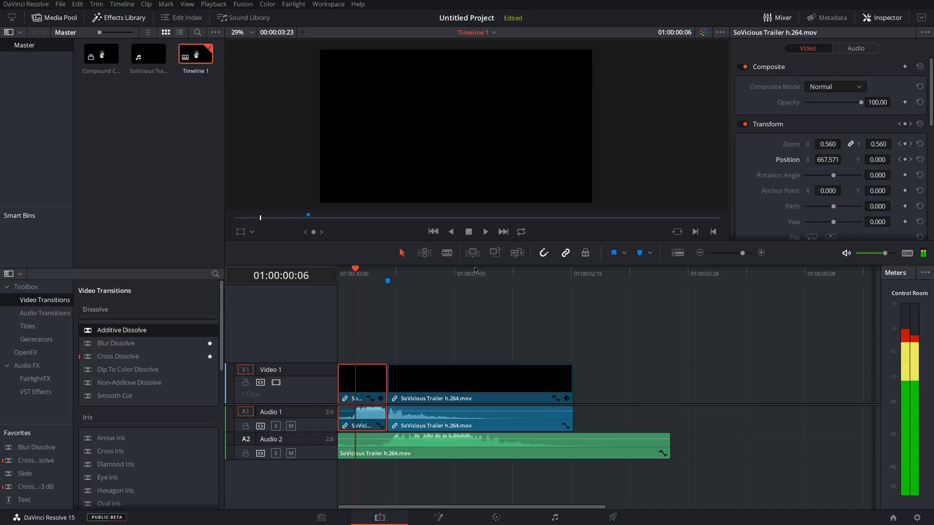
key("Up")
key("space")
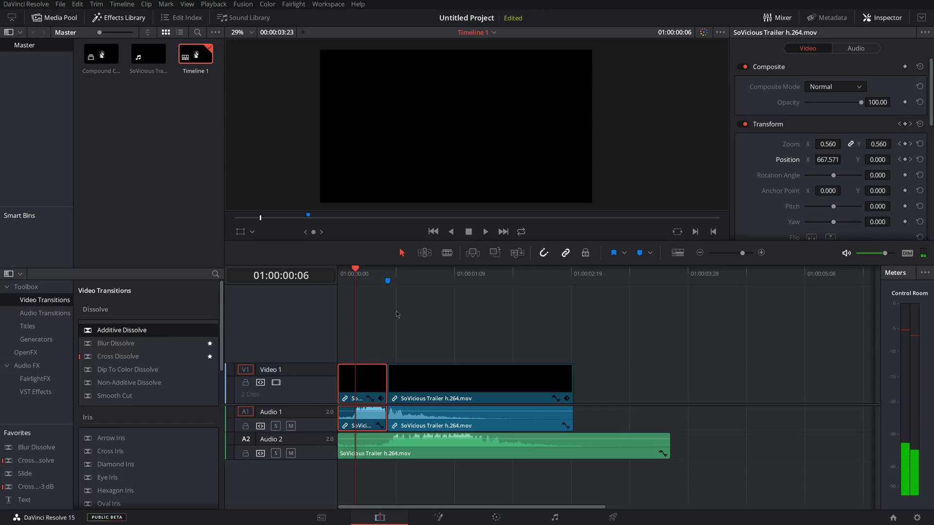
Enable the first clip's audio equalizer, and pull the Band 3 point down on its curve
left_click(856, 48)
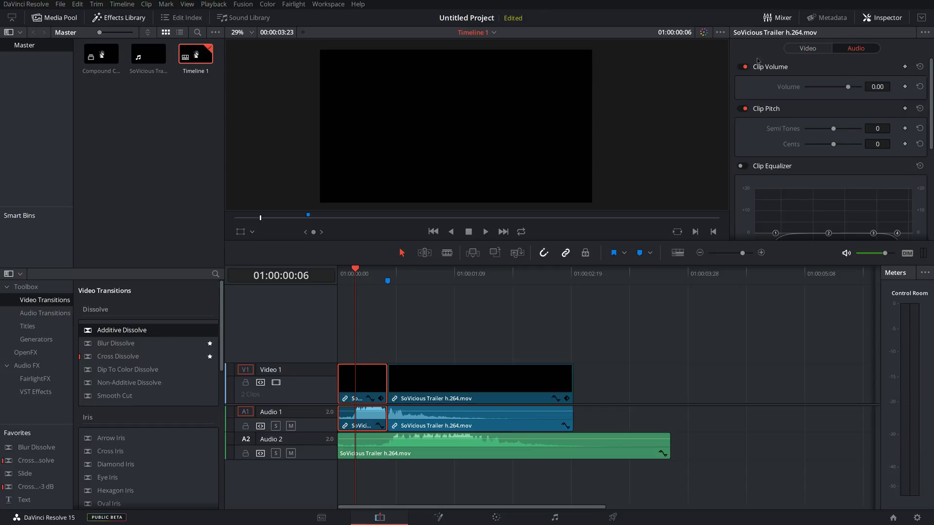
scroll(851, 163, "down", 7)
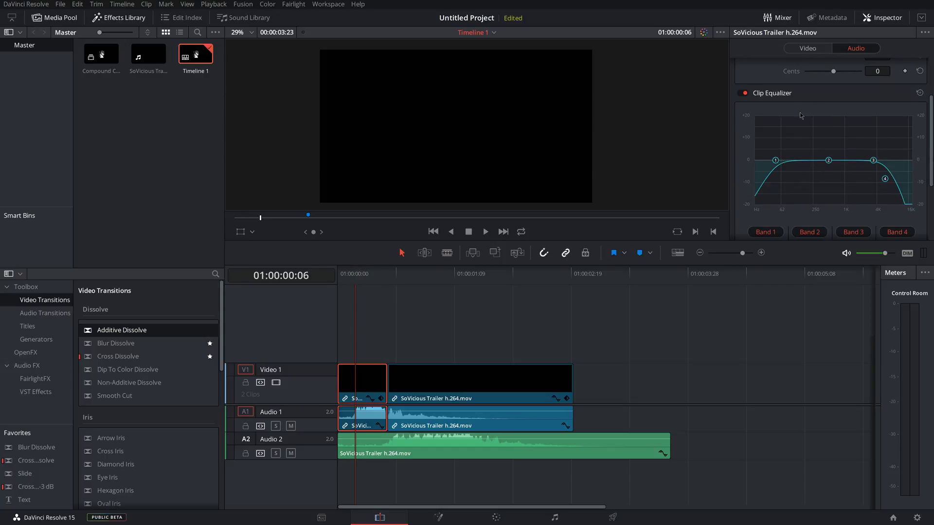
left_click_drag(873, 160, 883, 204)
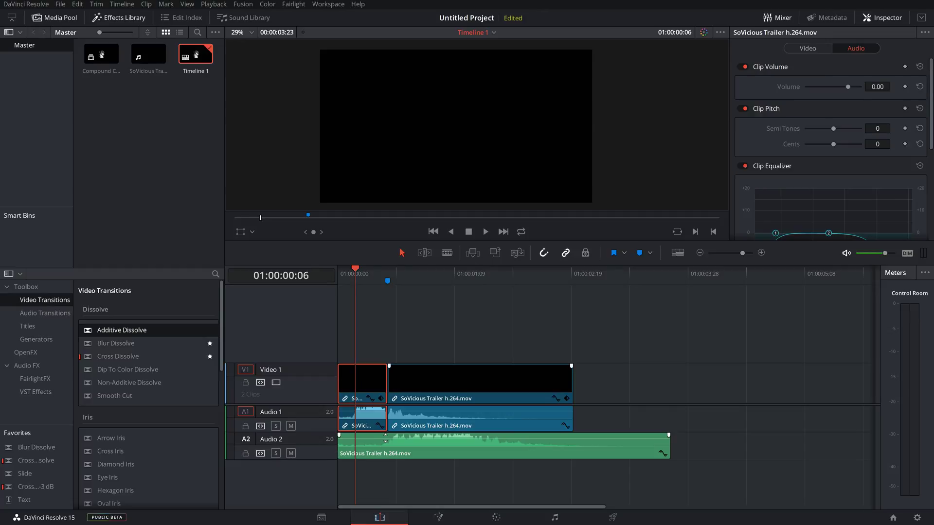
Lower the volume of the Audio 2 clip, try muting its track, and solo Audio 2
left_click_drag(385, 439, 392, 443)
left_click(291, 454)
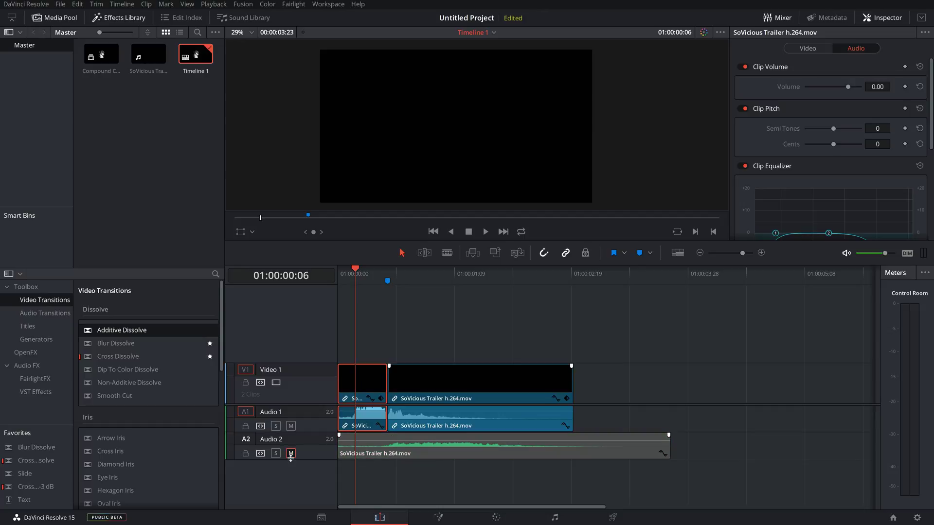
left_click(291, 453)
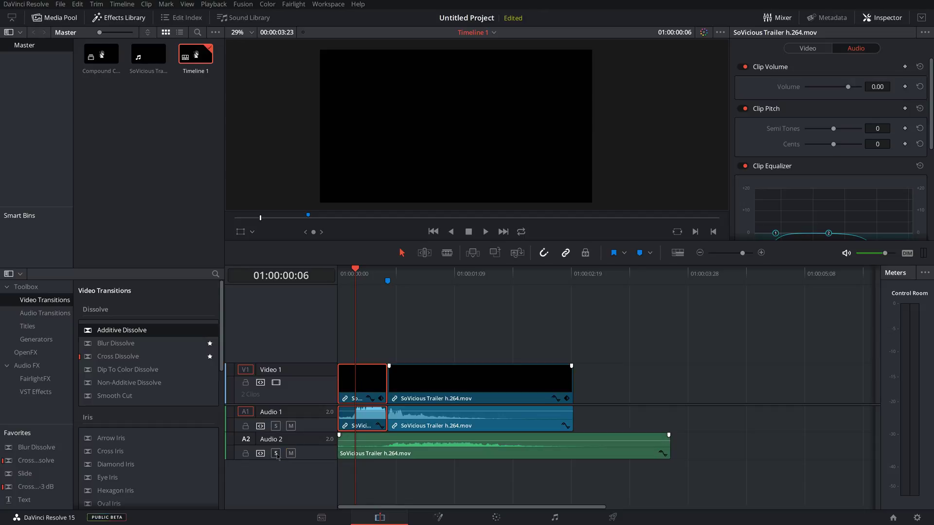
left_click(276, 453)
Raise the monitoring volume to maximum, and mute and unmute the playback audio
mouse_move(886, 256)
left_mouse_down()
mouse_move(863, 259)
mouse_move(891, 257)
left_mouse_up()
left_click(847, 254)
left_click(847, 254)
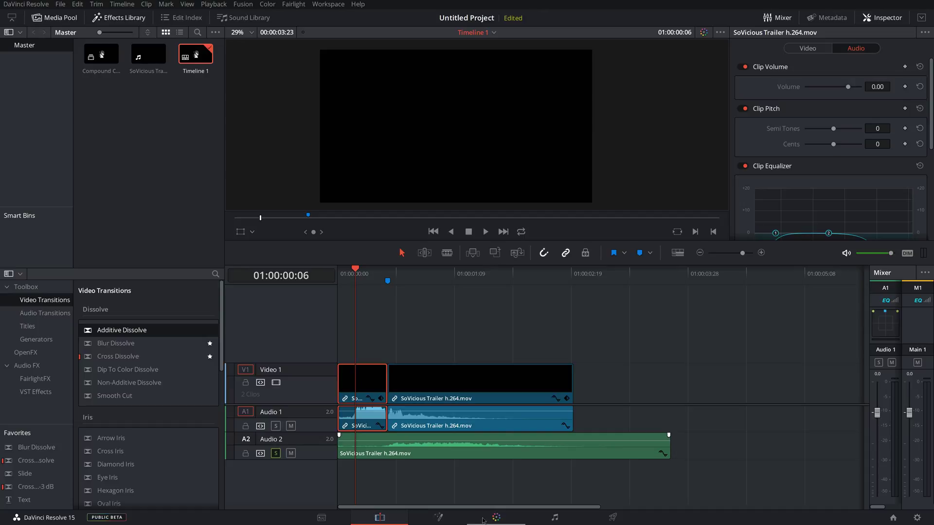
Open the Fusion page to view the clip's node graph, and switch to the Color page
left_click(438, 519)
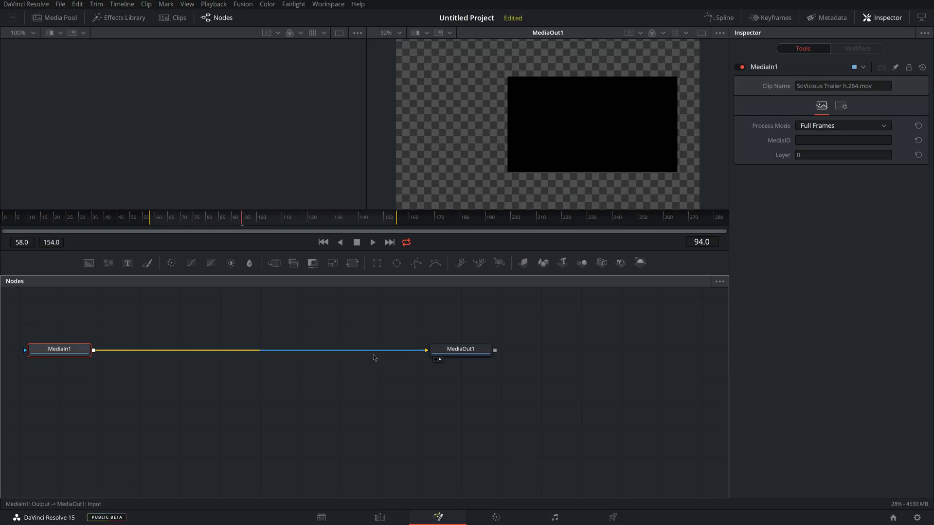
left_click(496, 518)
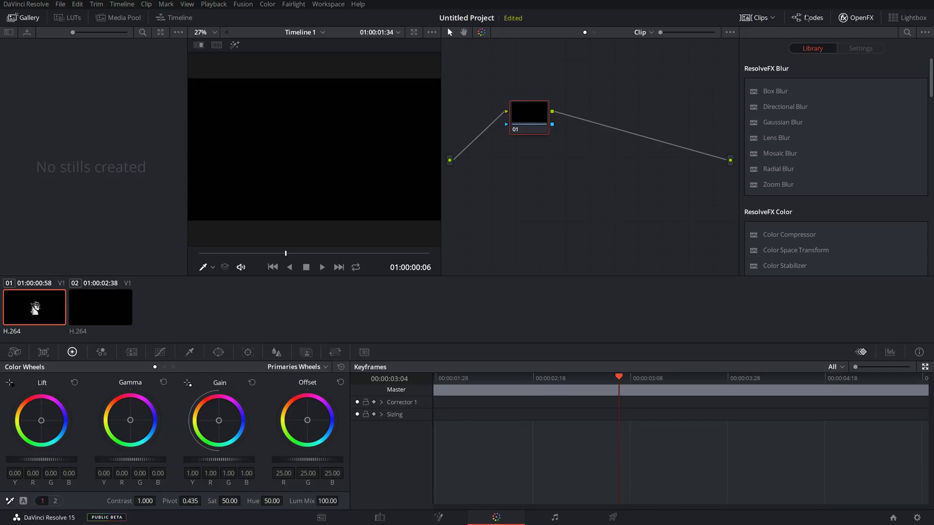
Add two serial nodes after node 01 in the clip's node graph
left_click(812, 19)
left_click(812, 19)
right_click(523, 113)
mouse_move(579, 150)
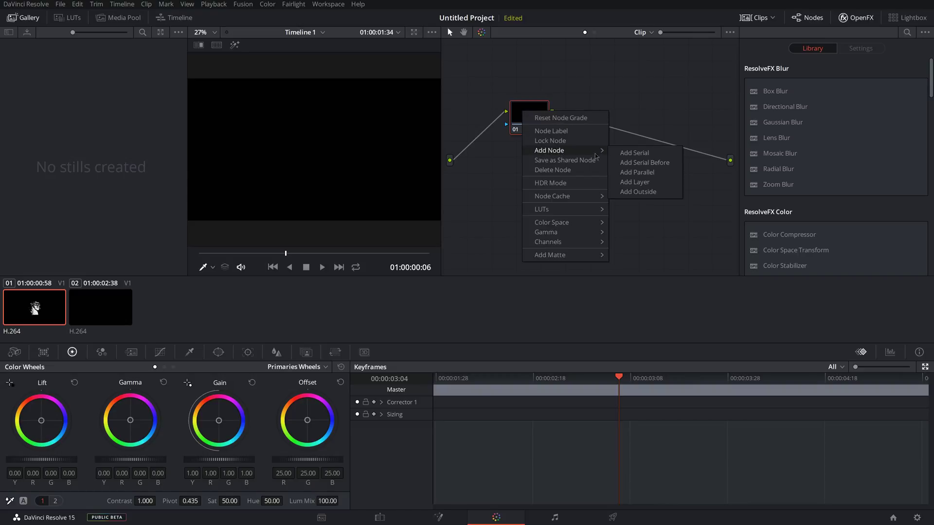
left_click(634, 153)
right_click(592, 116)
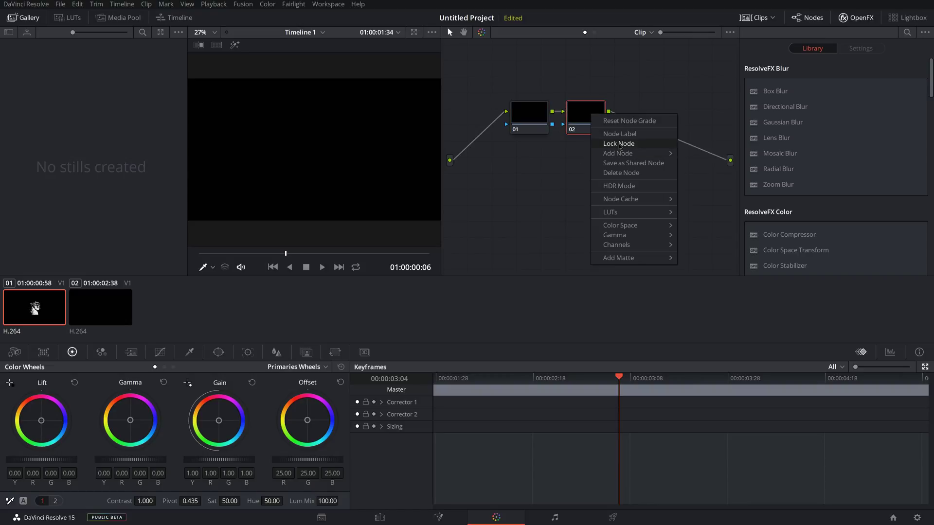
right_click(574, 110)
mouse_move(616, 149)
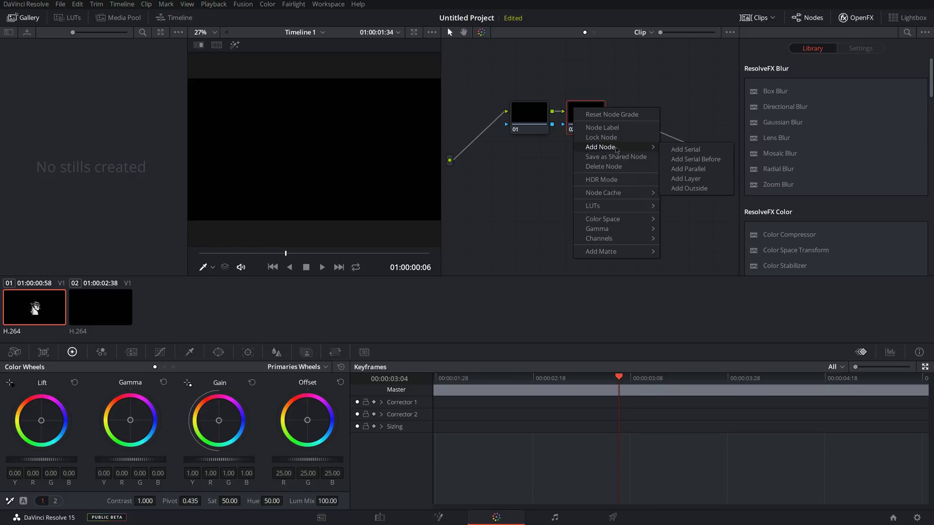
left_click(685, 149)
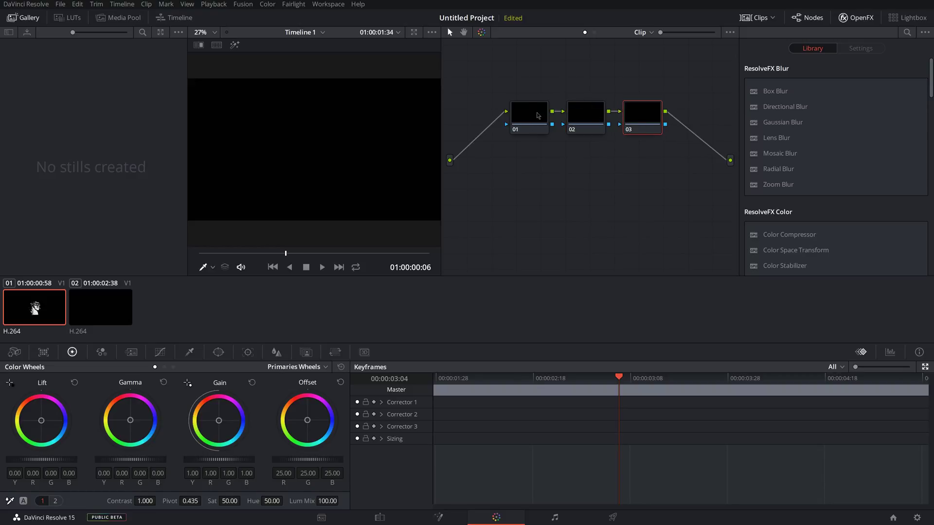
Move the playhead to 01:00:01:16, disable node 01, and apply the Boost_1 3D LUT to node 02
left_click_drag(213, 256, 235, 258)
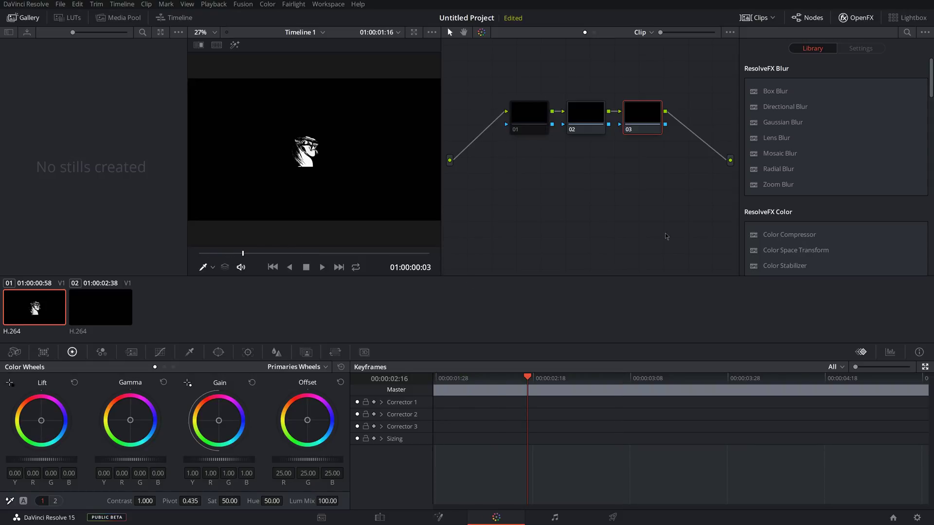
left_click(536, 121)
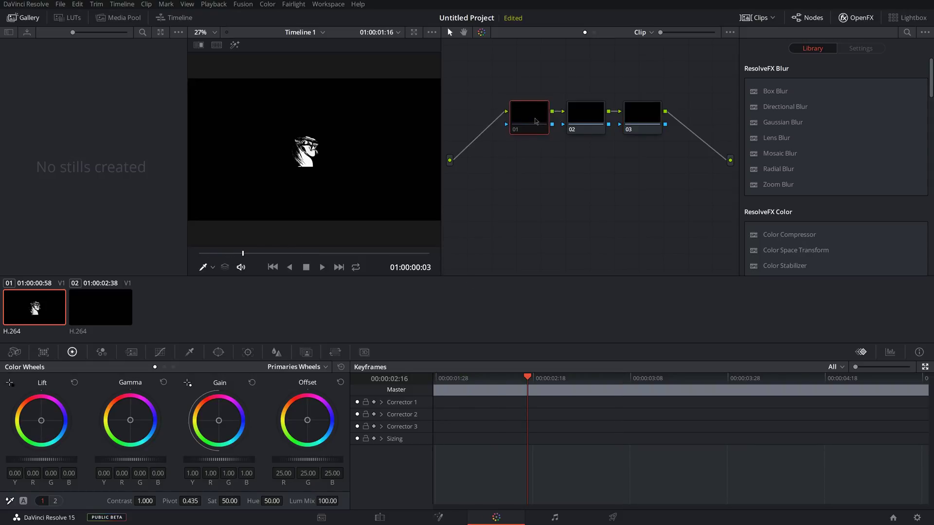
right_click(577, 110)
mouse_move(609, 151)
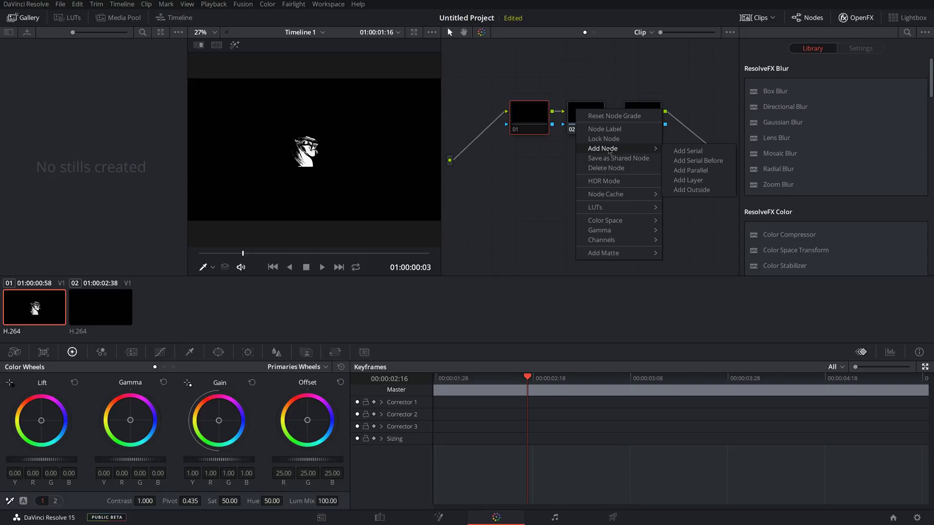
mouse_move(603, 207)
mouse_move(691, 239)
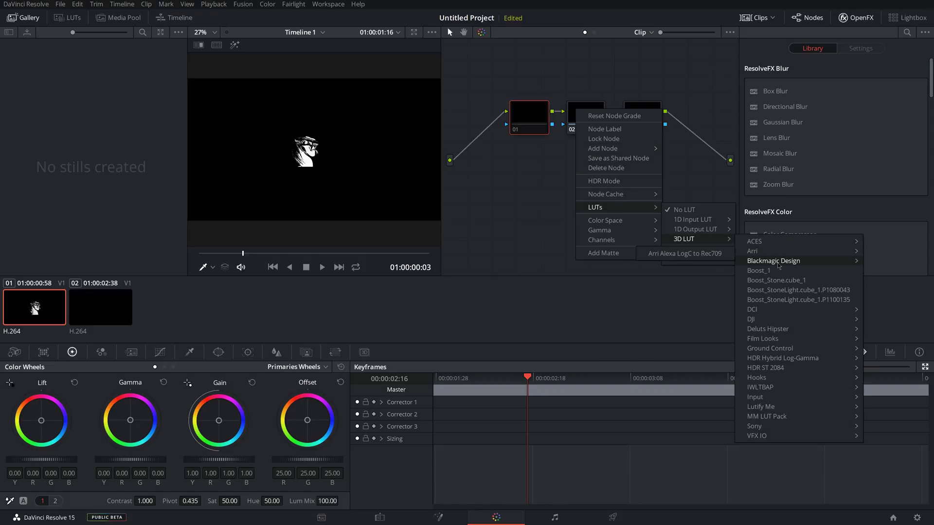
left_click(758, 270)
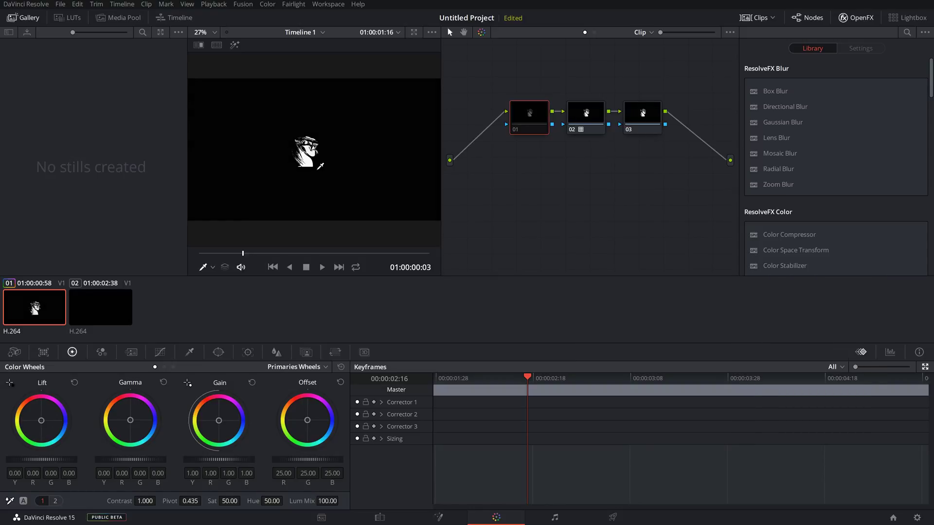
Try to apply the Ground Control Cinelike-D to Rec709 3D LUT to node 01
right_click(525, 117)
mouse_move(569, 212)
mouse_move(641, 243)
mouse_move(724, 383)
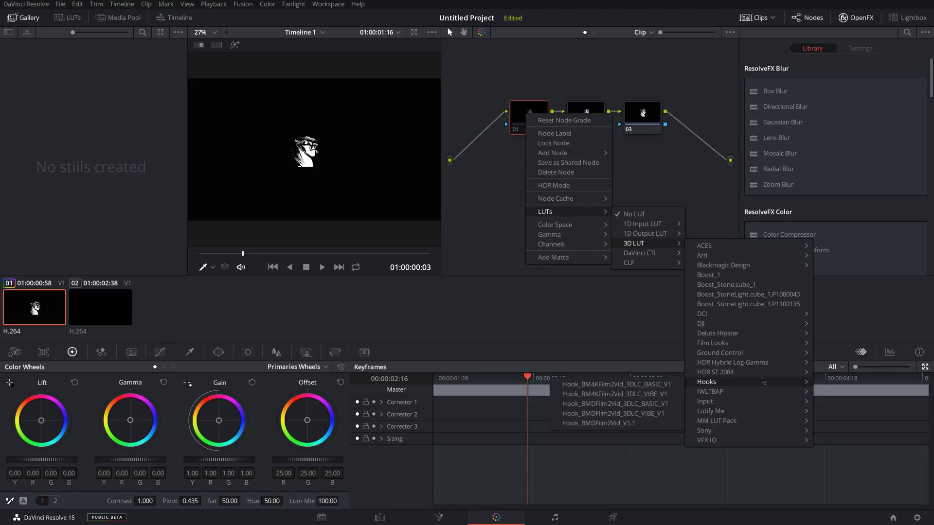
mouse_move(750, 357)
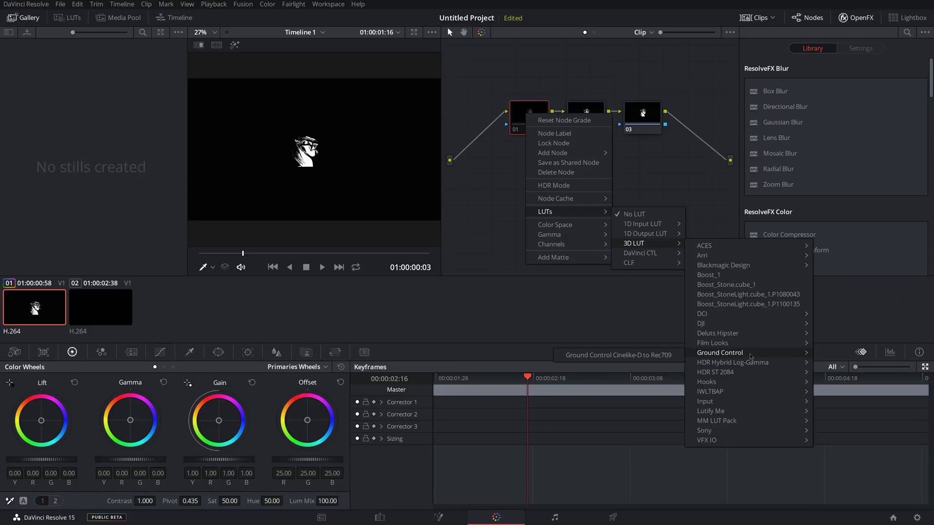
left_click(651, 355)
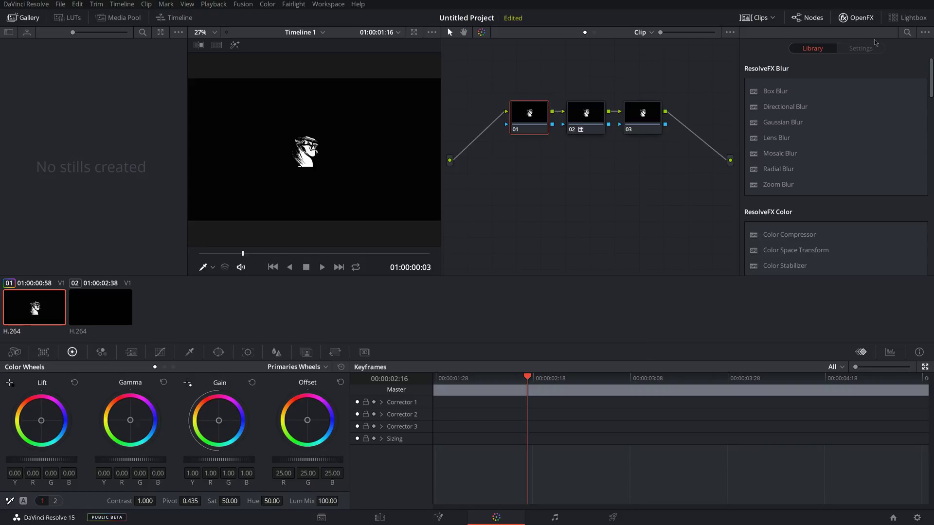
Add the Camera Shake effect from the OpenFX library to node 01
left_click(855, 18)
left_click(854, 18)
scroll(843, 118, "down", 10)
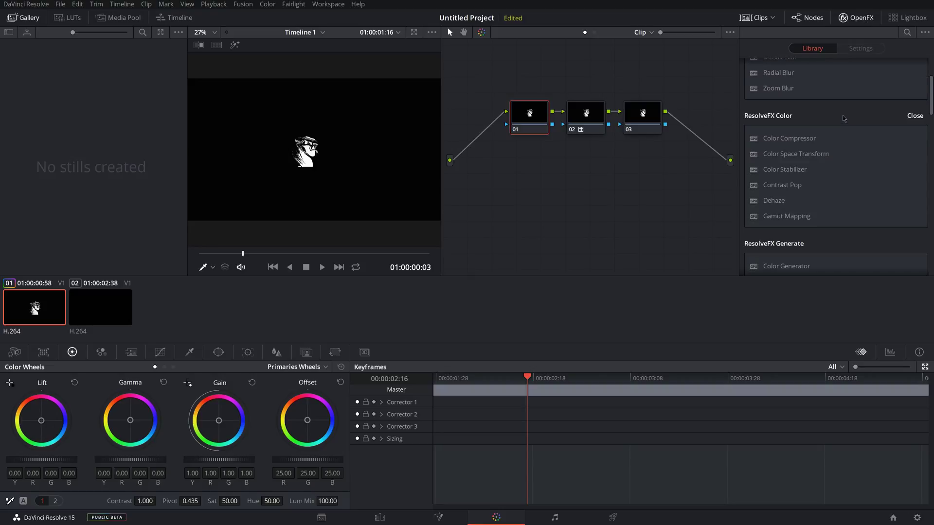
scroll(845, 121, "down", 8)
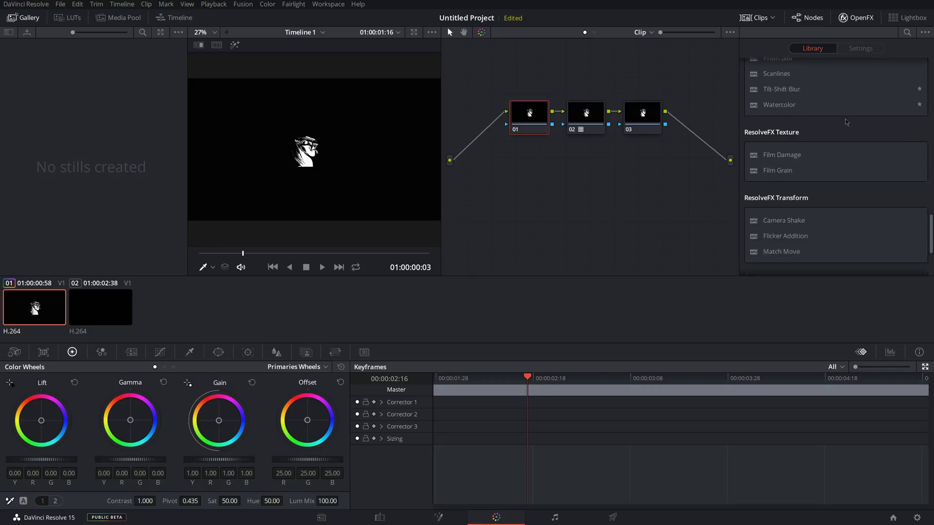
left_click_drag(788, 108, 523, 112)
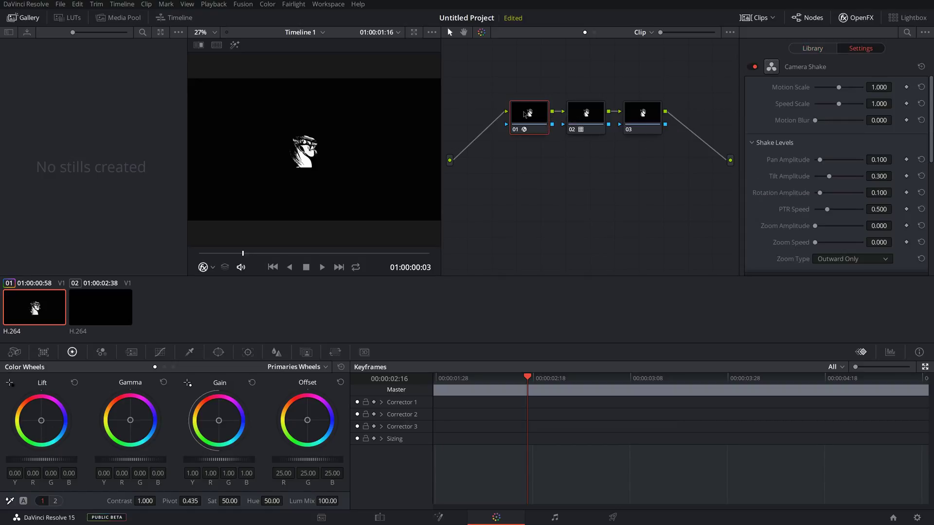
Set the Camera Shake's Motion Scale to 1.633, Speed Scale to 0.184 and Motion Blur to 1.000 at the clip's start
mouse_move(214, 254)
left_mouse_down()
mouse_move(207, 260)
mouse_move(284, 260)
mouse_move(197, 260)
left_mouse_up()
left_click_drag(839, 87, 853, 104)
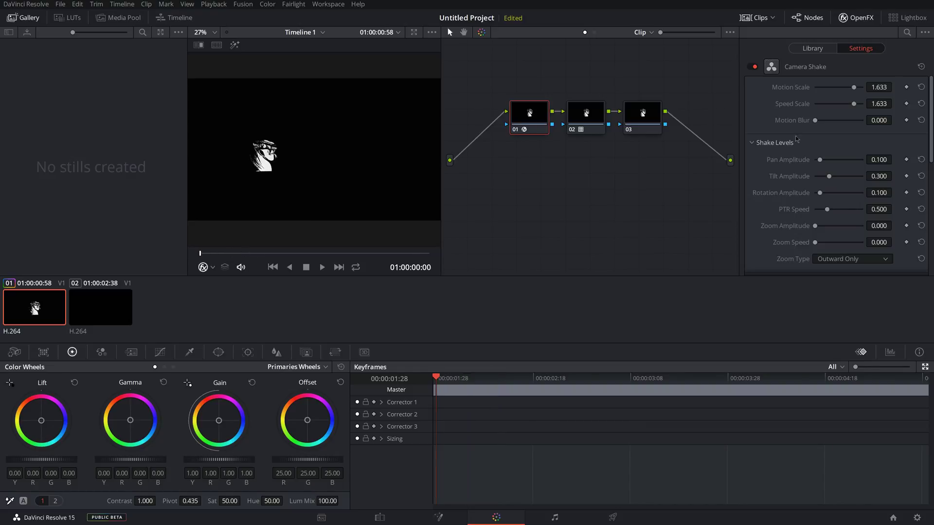
mouse_move(817, 121)
left_mouse_down()
mouse_move(891, 123)
mouse_move(790, 119)
mouse_move(893, 114)
mouse_move(821, 108)
left_mouse_up()
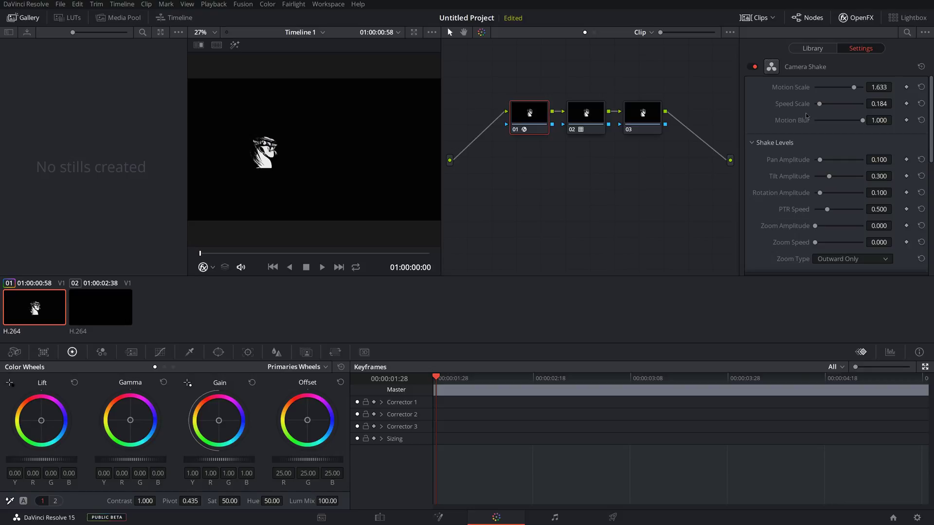
left_click_drag(202, 255, 115, 253)
Tint node 01 purple with Lift values of R 0.17, G -0.07 and B 0.21, and undo a trial Offset shift
left_click_drag(58, 430, 73, 419)
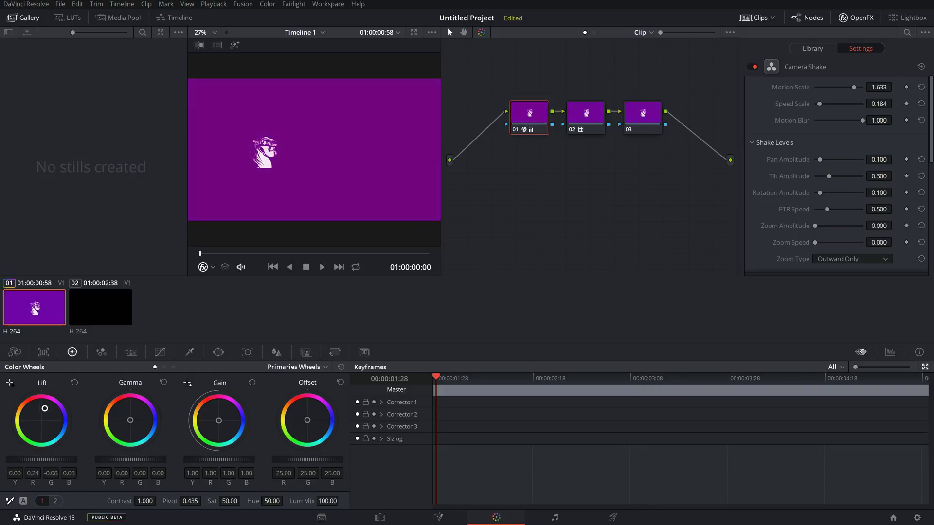
left_click_drag(44, 408, 50, 411)
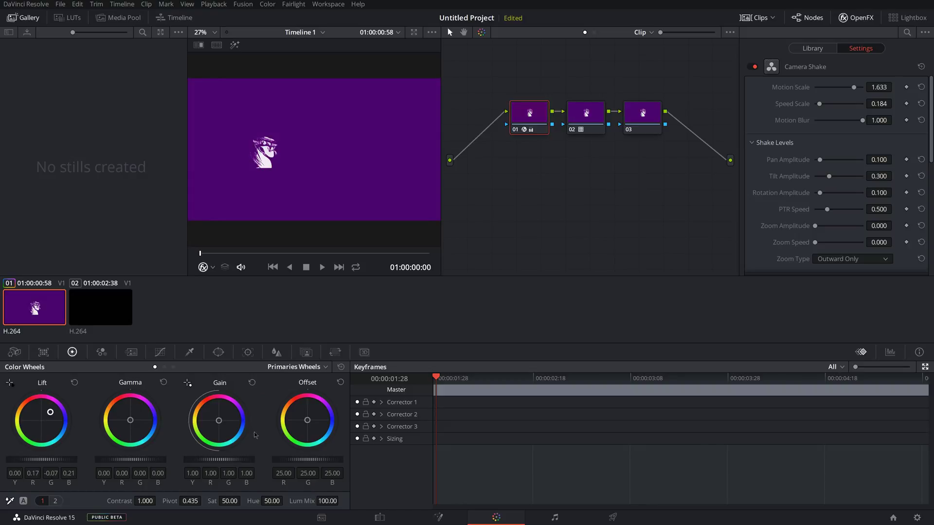
left_click_drag(307, 420, 310, 414)
key("ctrl+z")
left_click(72, 352)
Add a rectangular window to node 01 and move its corners to frame the logo
left_click(218, 352)
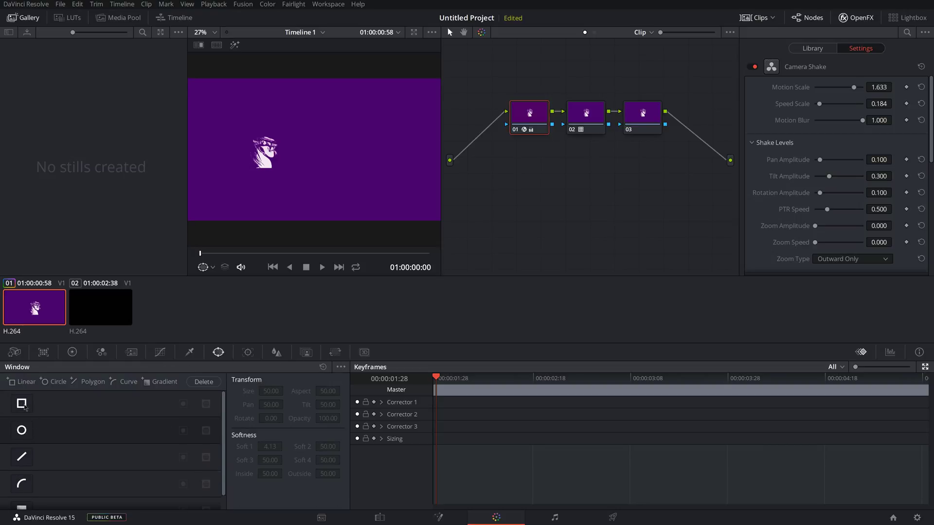
left_click(22, 403)
left_click_drag(288, 159, 216, 106)
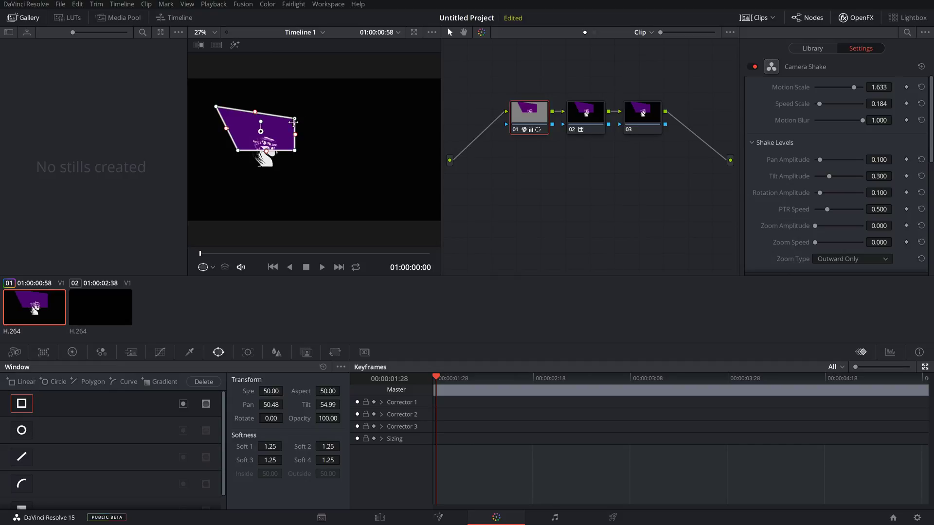
left_click_drag(295, 118, 319, 105)
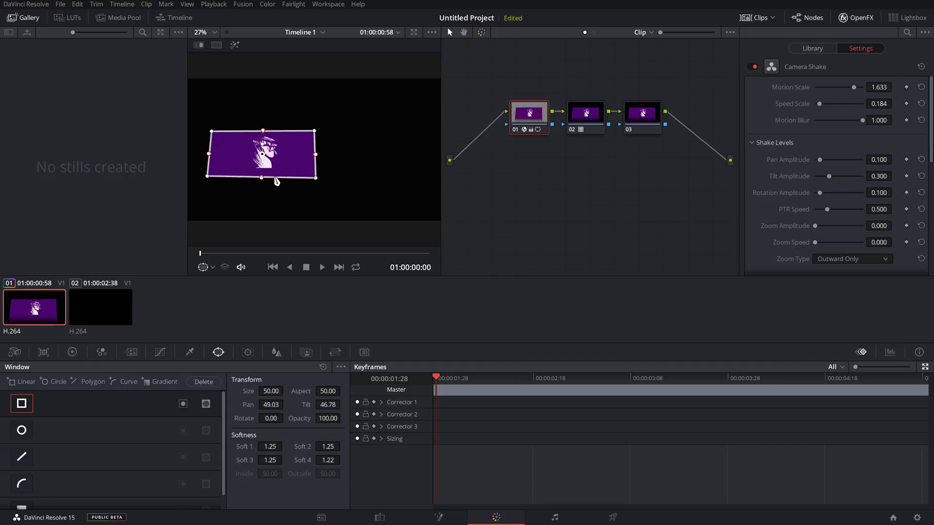
Feather the window with Soft 1 to 4 at 35.64, 48.66, 47.19 and 26.89, and turn off the on-screen overlay
left_click_drag(274, 178, 275, 194)
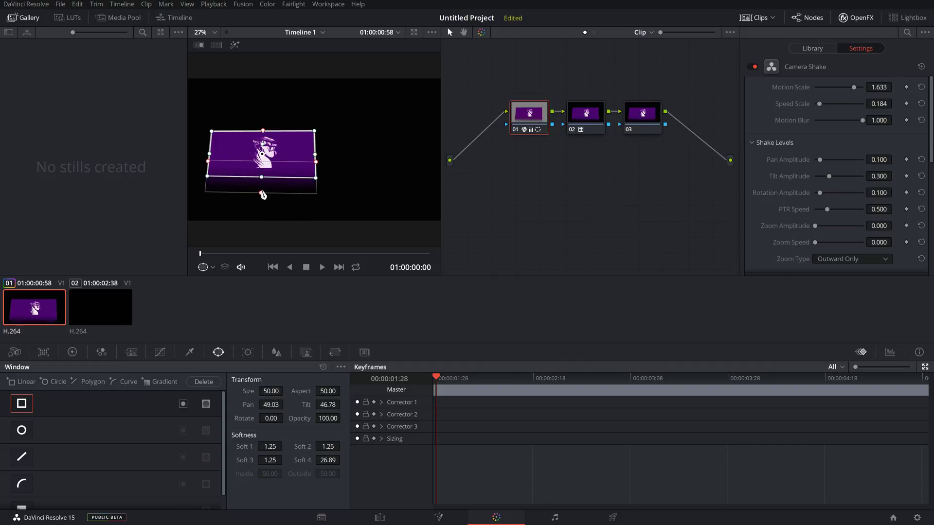
left_click_drag(318, 156, 353, 170)
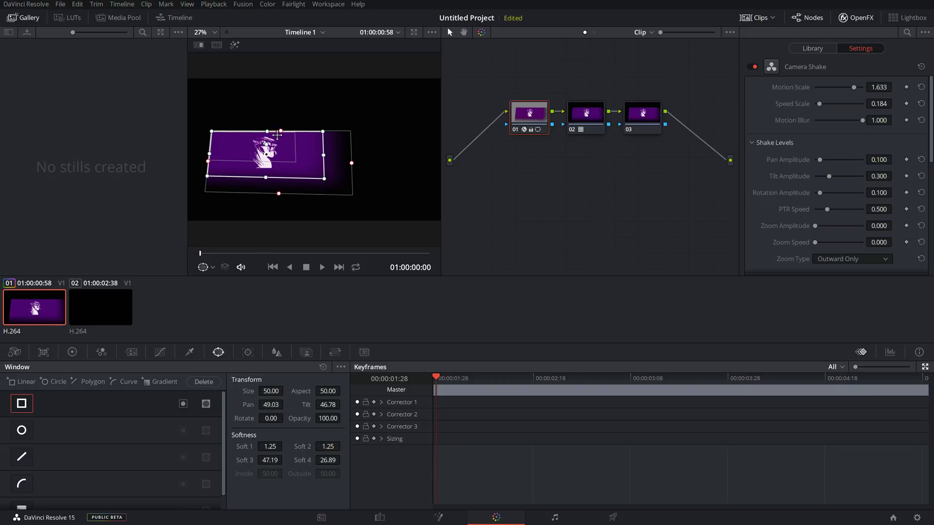
left_click(212, 268)
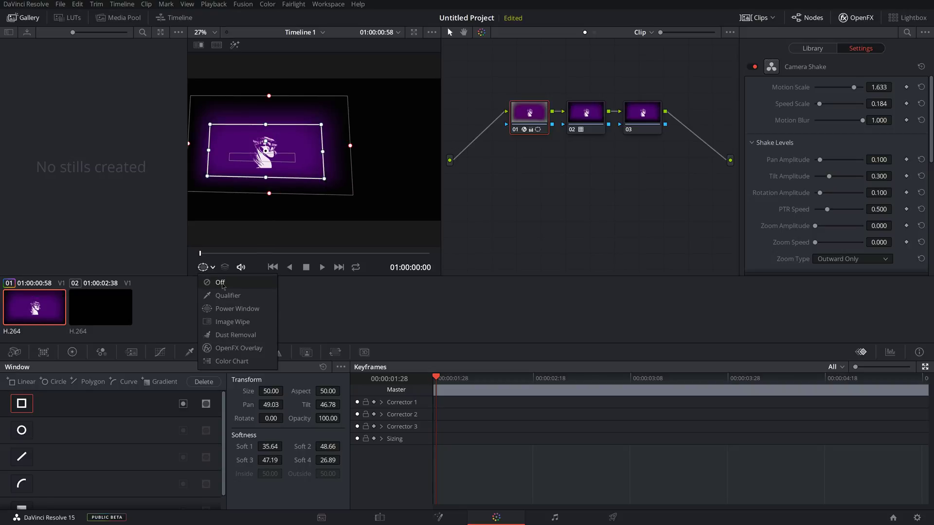
left_click(222, 284)
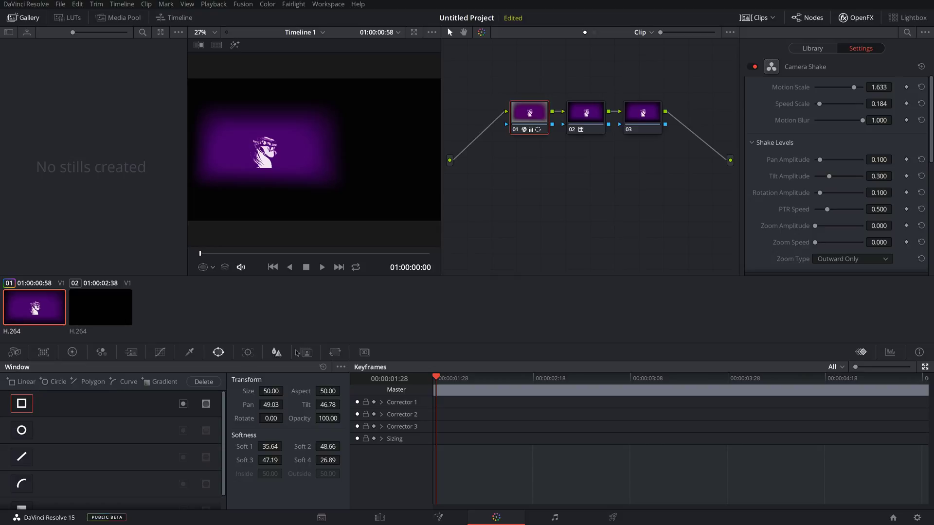
Extend the window above and below the logo, track it forward through the clip, and return the playhead to the start
left_click(248, 352)
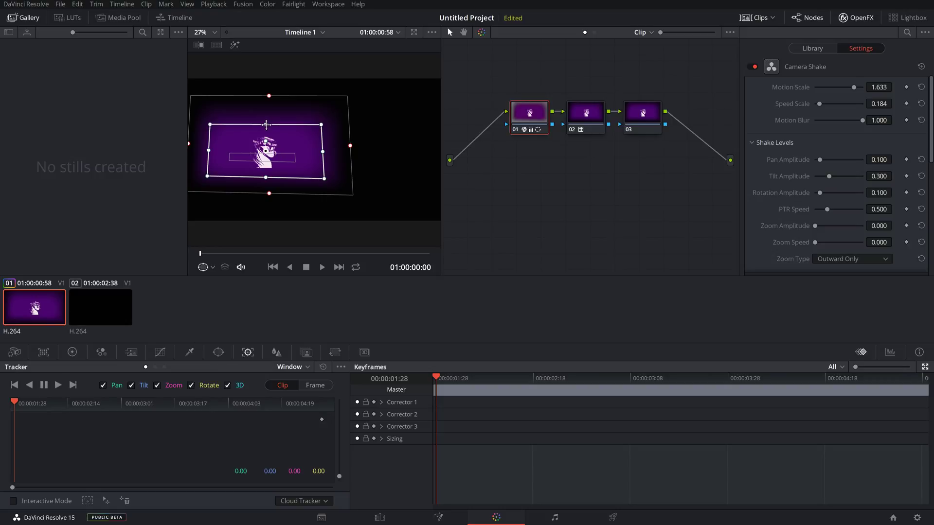
left_click_drag(265, 124, 265, 108)
left_click_drag(268, 183, 265, 190)
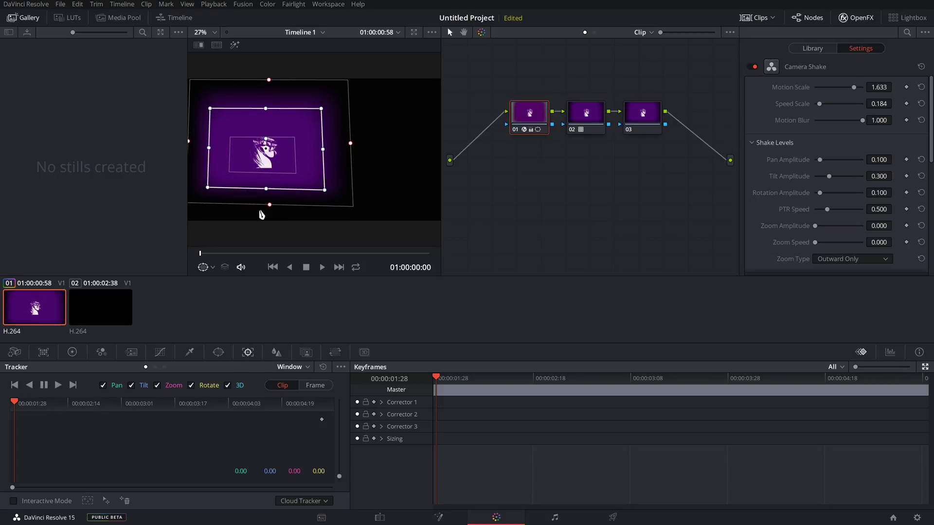
left_click(74, 385)
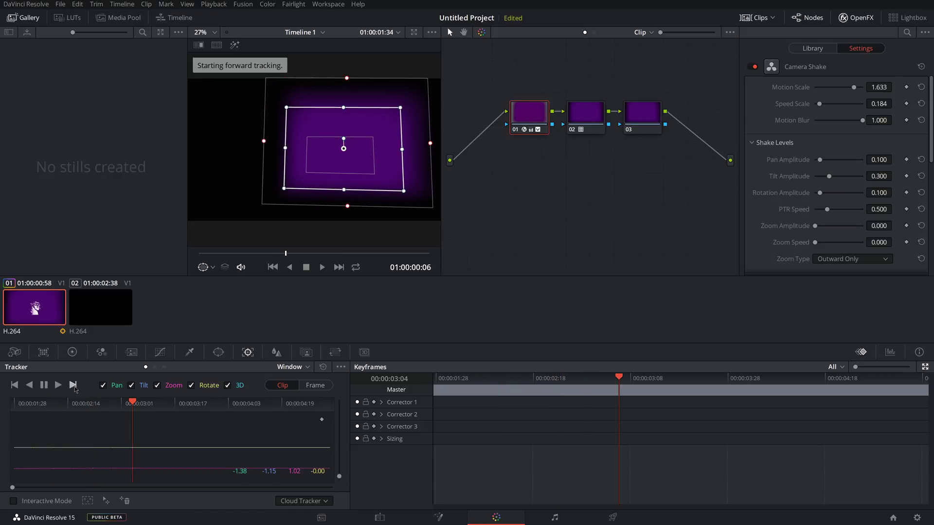
left_click_drag(54, 416, 2, 430)
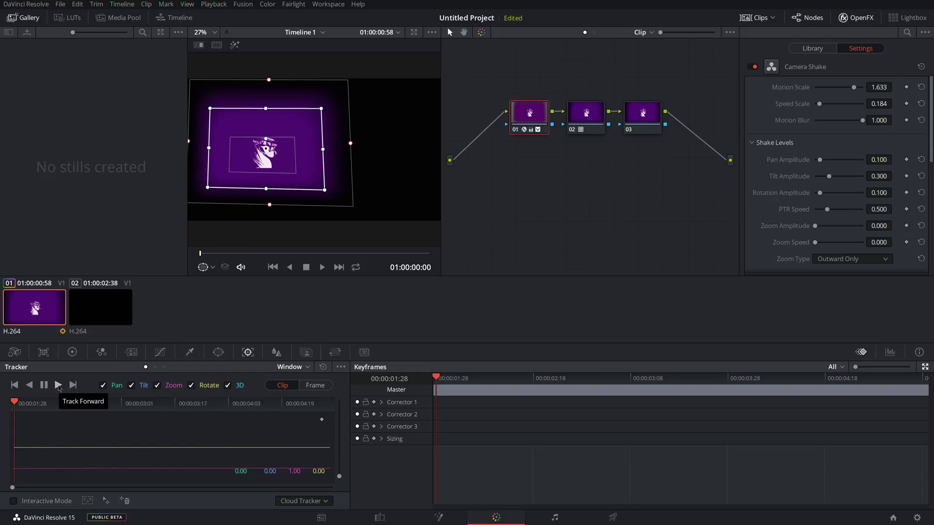
Sample the purple area beside the logo with the HSL qualifier, and view the node's key
left_click(189, 352)
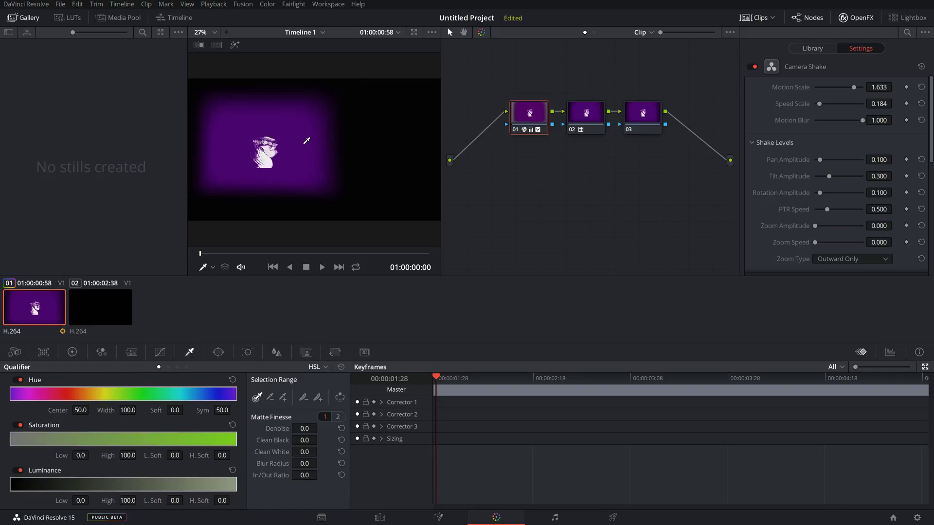
left_click(306, 141)
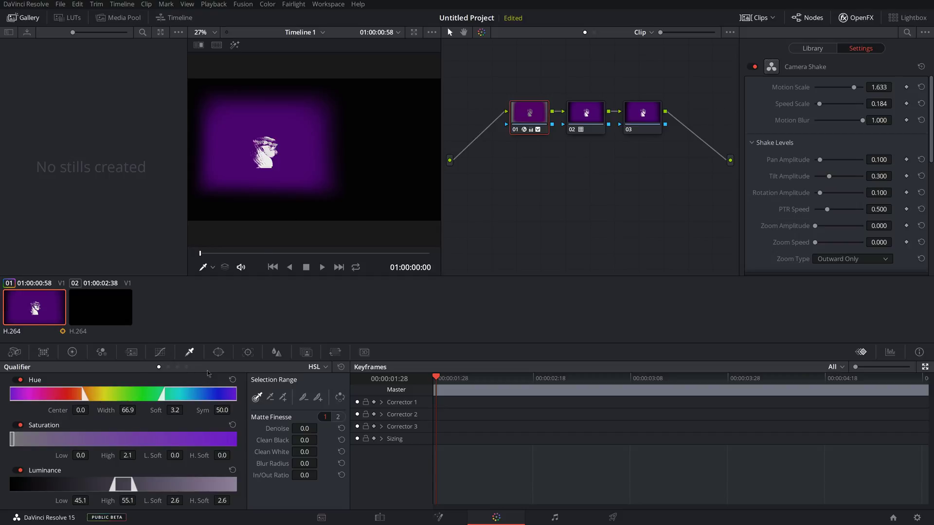
left_click(306, 352)
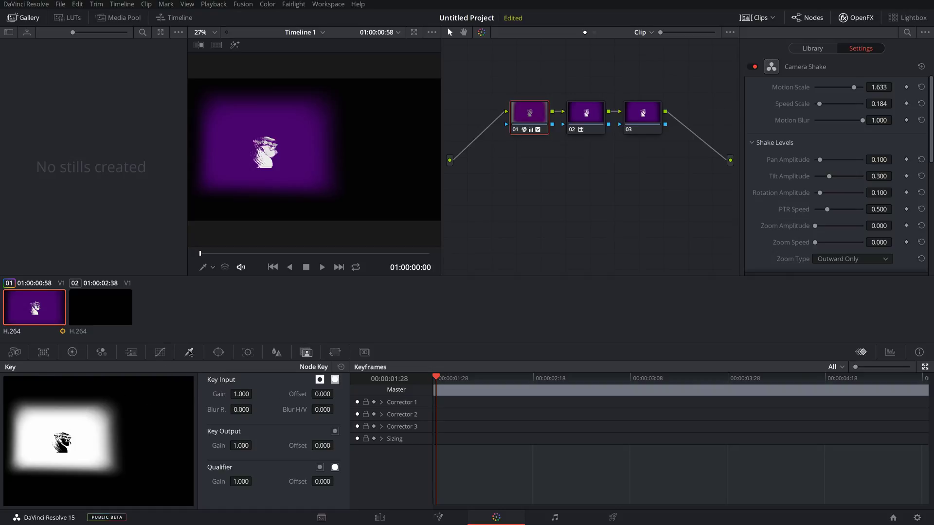
Raise node 01's blur radius to 1.78 on all channels, and reopen the window controls
left_click(277, 352)
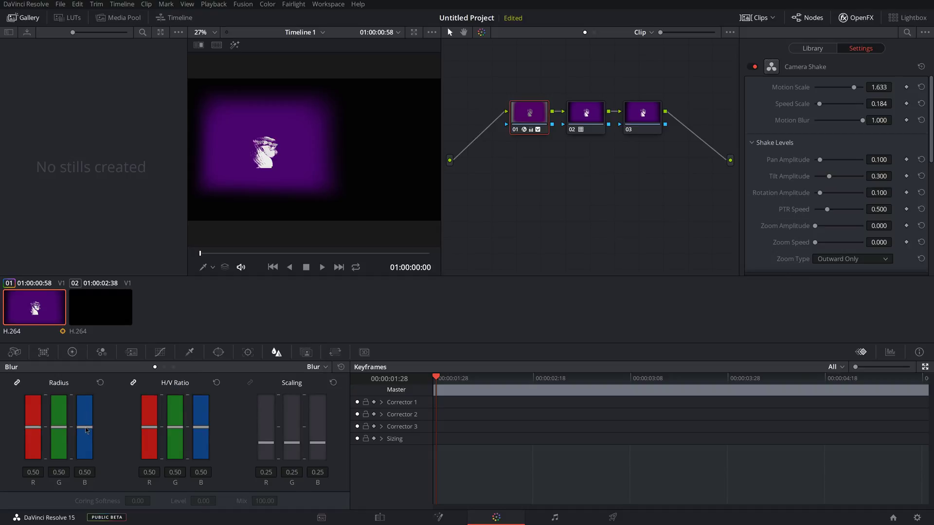
left_click_drag(86, 428, 86, 395)
left_click_drag(139, 287, 99, 328)
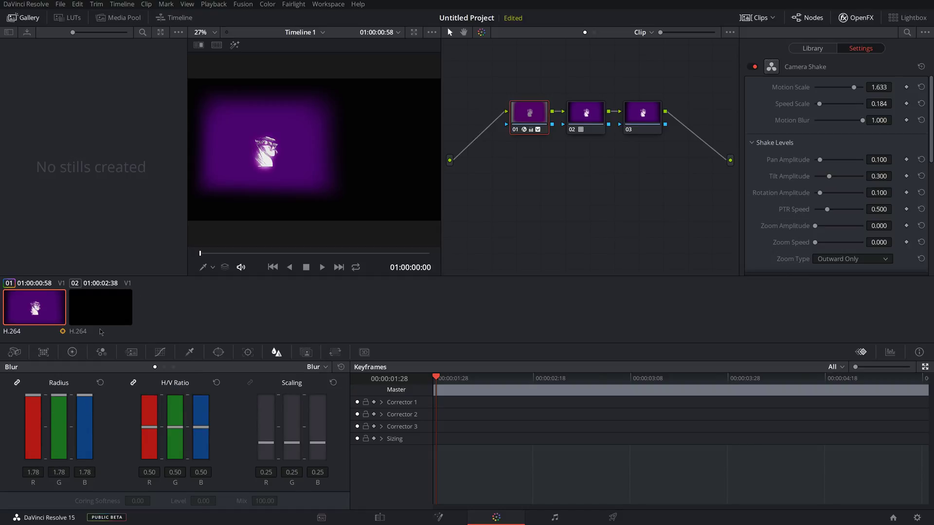
left_click(218, 352)
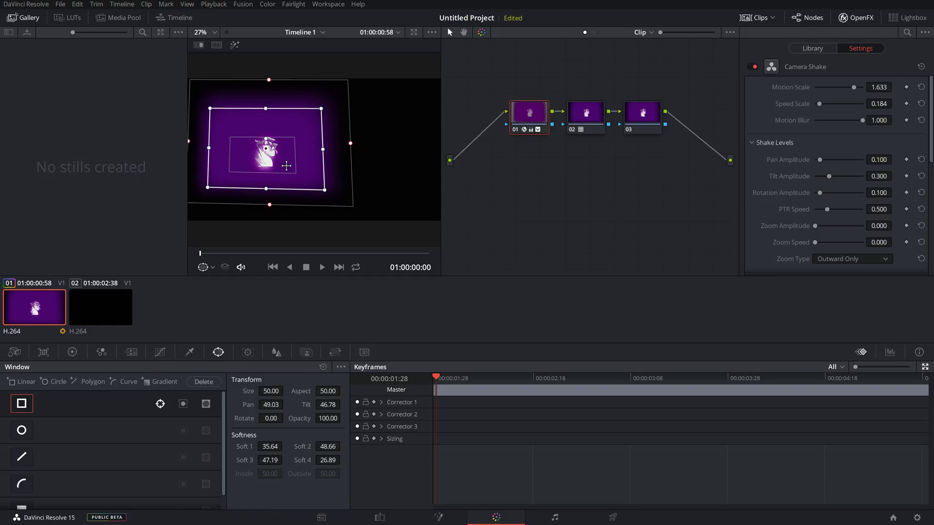
Try shifting the window sideways over the logo, and undo the recent grading changes
mouse_move(284, 161)
left_mouse_down()
mouse_move(365, 153)
mouse_move(266, 161)
left_mouse_up()
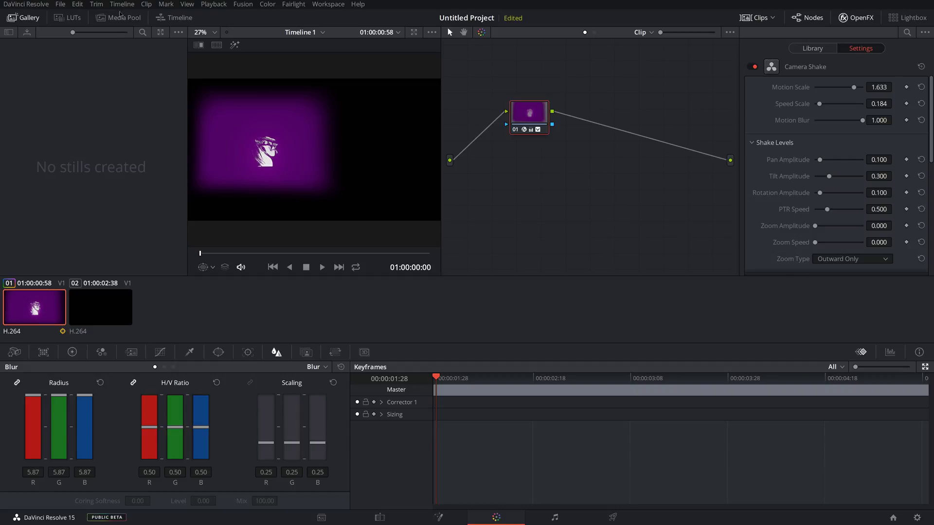
key("ctrl+z")
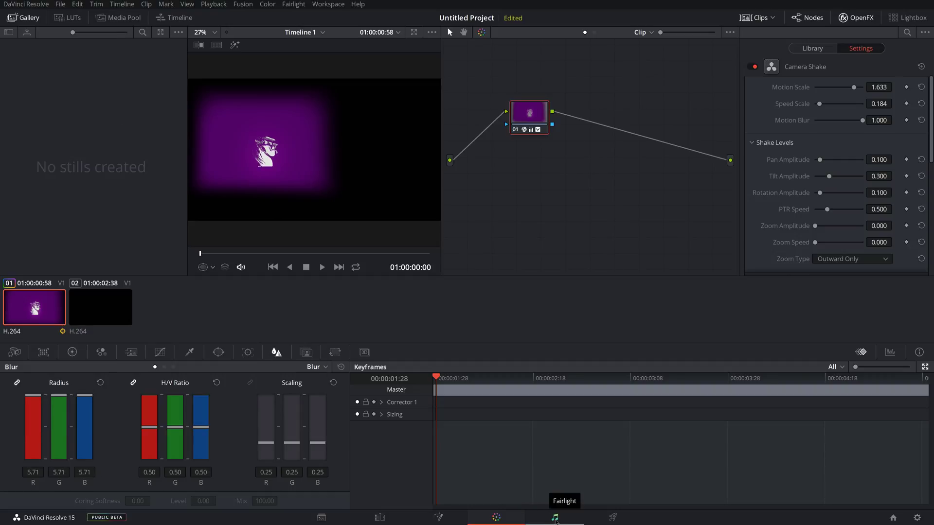
Switch to the Fairlight page and briefly play the start of the timeline
left_click(555, 518)
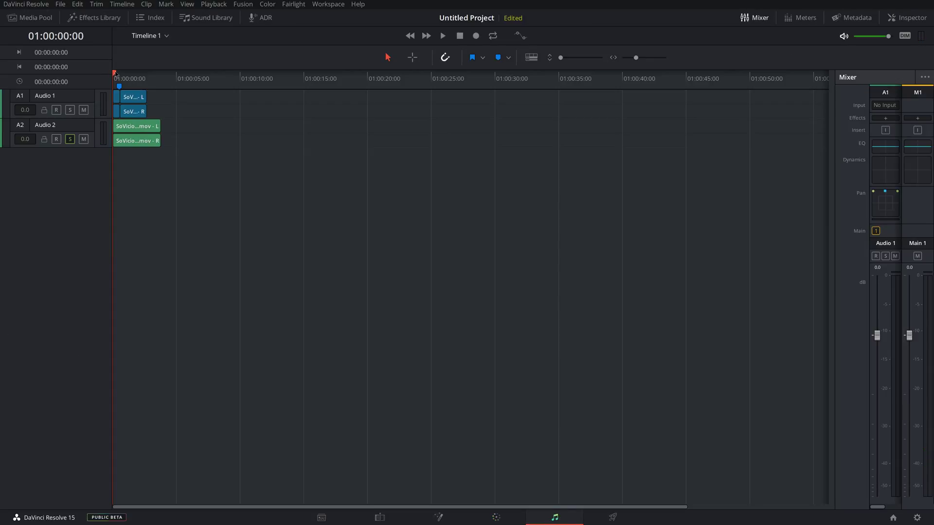
key("space")
key("space")
Add the FairlightFX Reverb effect to Audio 1, and close its settings
left_click(886, 120)
mouse_move(890, 127)
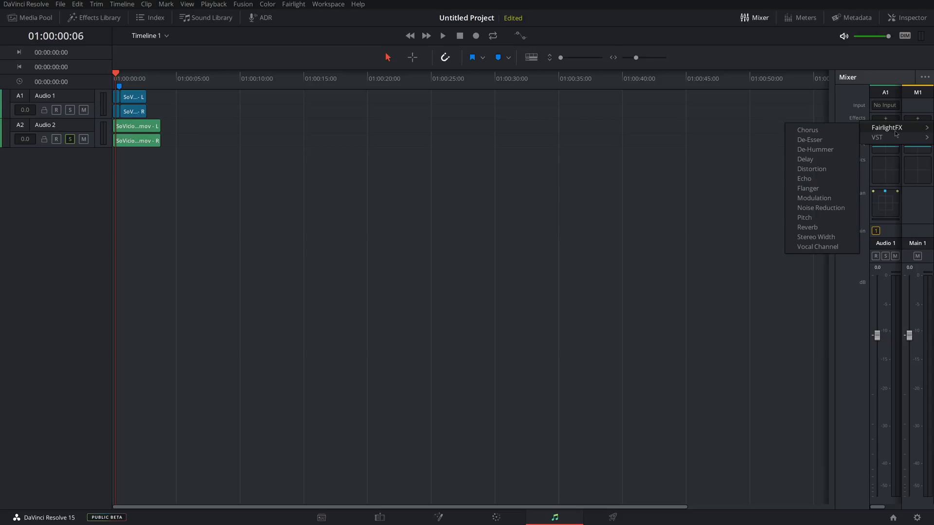
left_click(829, 229)
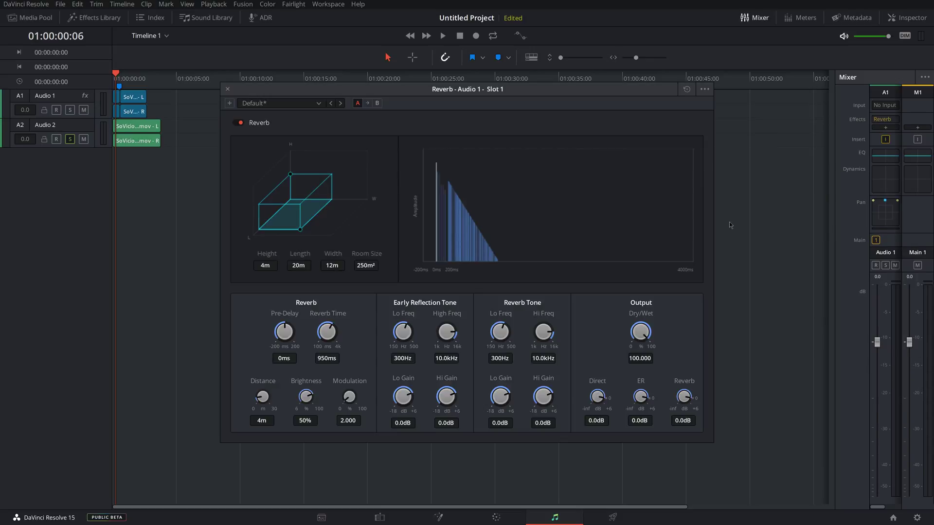
left_click(169, 89)
View Audio 1's equalizer, and enable the compressor in the track's dynamics
left_click(885, 156)
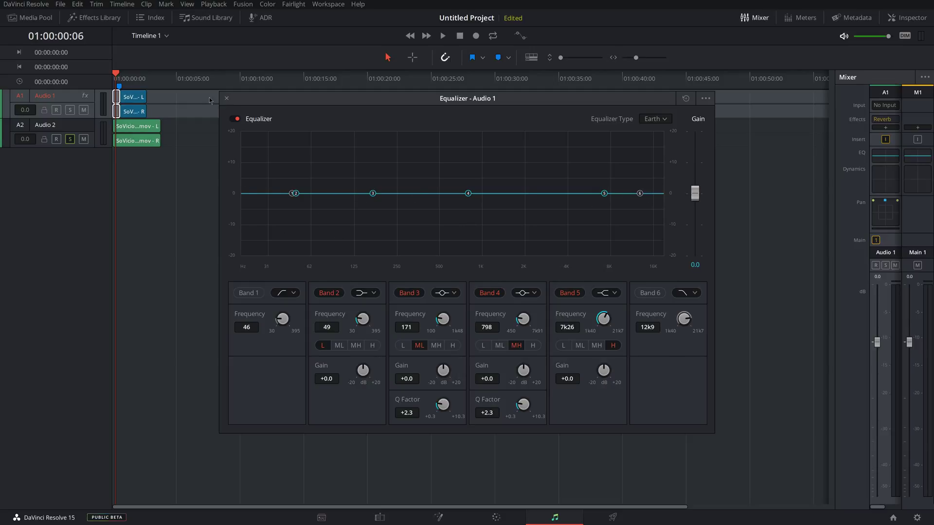
left_click(226, 98)
left_click(885, 179)
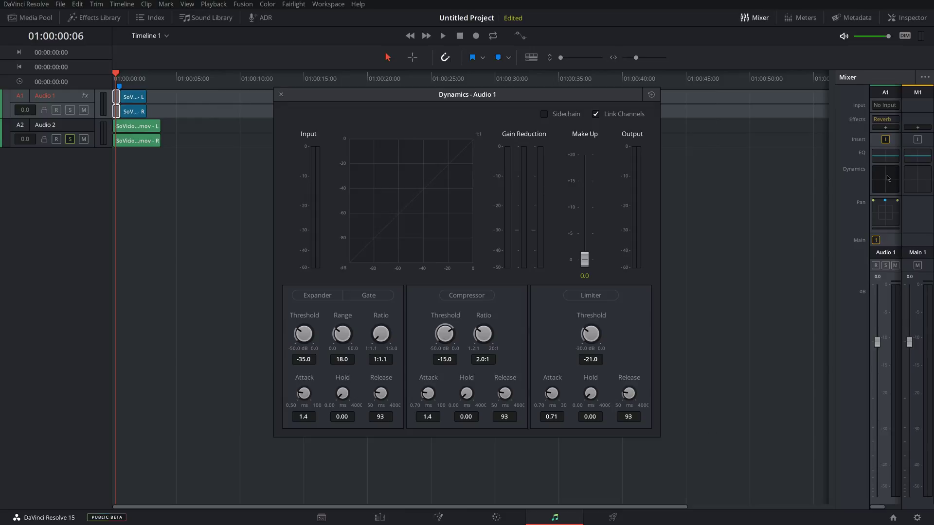
left_click(468, 296)
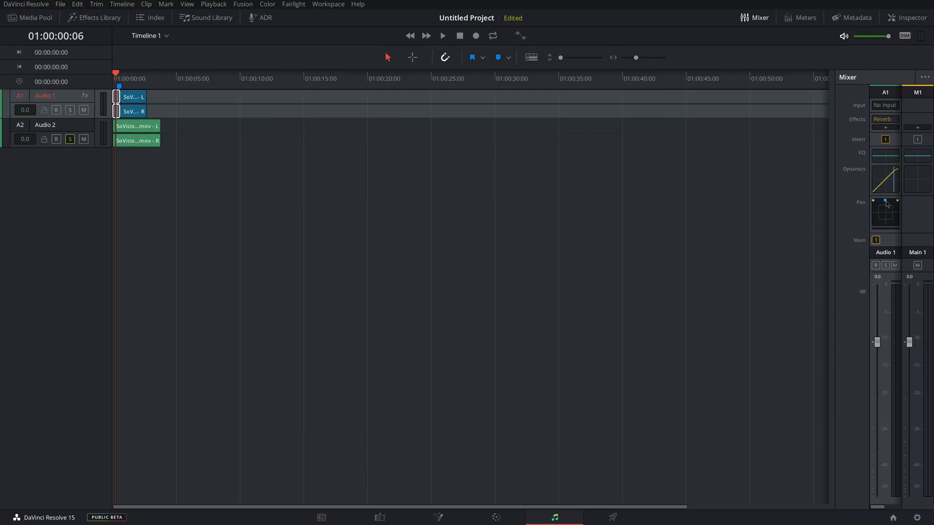
Move Audio 1's pan point slightly toward the rear, and remove the Reverb effect from the track
mouse_move(887, 205)
left_mouse_down()
mouse_move(887, 219)
mouse_move(883, 209)
mouse_move(897, 207)
mouse_move(887, 230)
mouse_move(880, 220)
mouse_move(893, 222)
mouse_move(889, 213)
left_mouse_up()
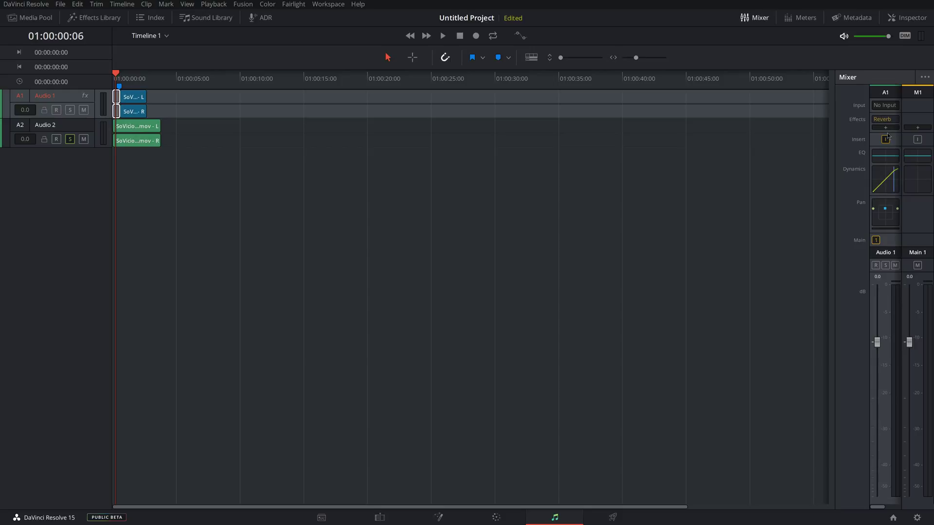
left_click(885, 120)
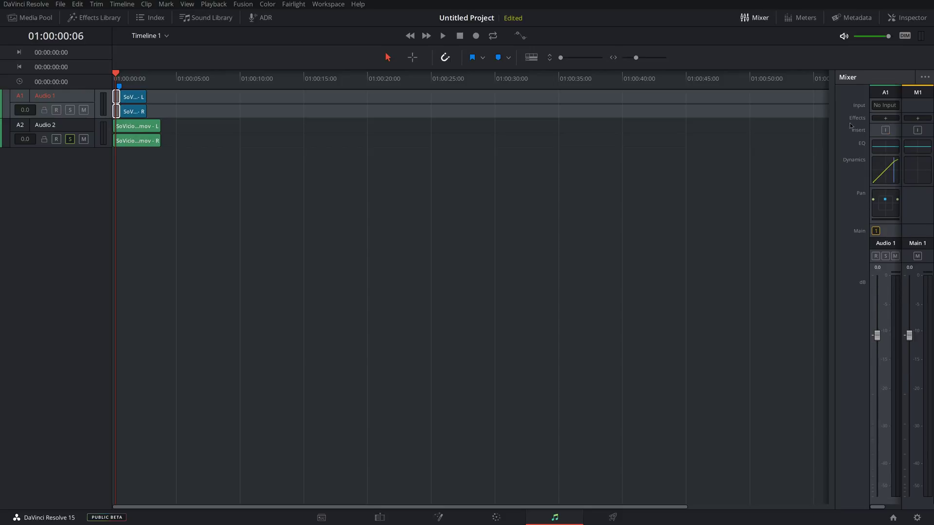
left_click(895, 119)
mouse_move(888, 142)
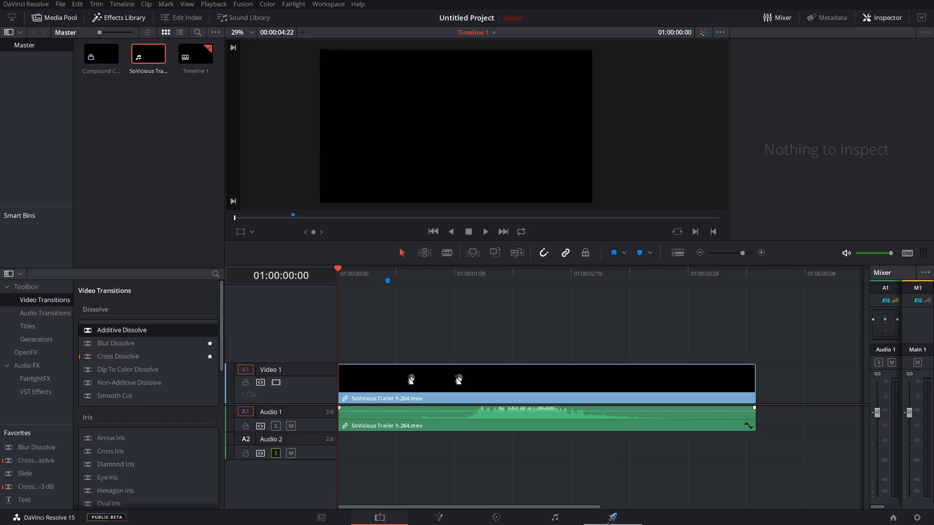
Set the render range to Entire Timeline on the Deliver page, and look over the file and video settings
left_click(612, 517)
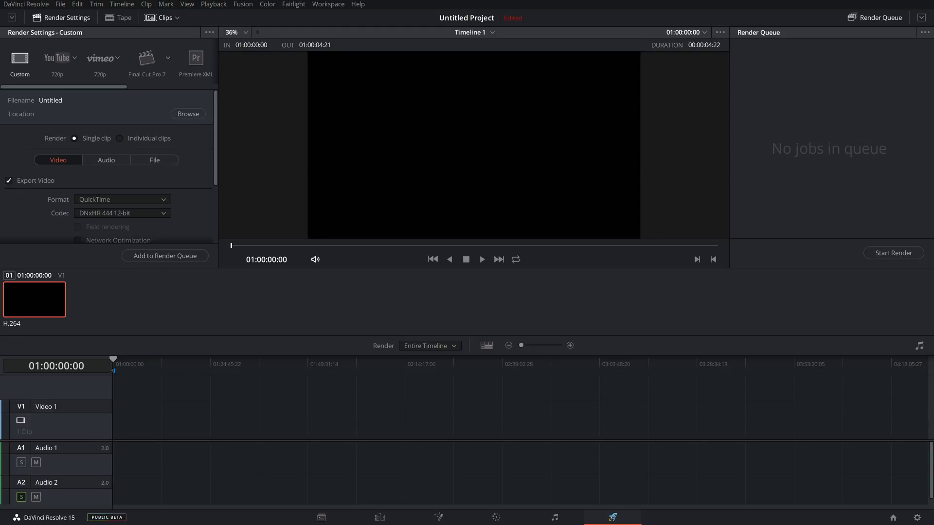
left_click(426, 345)
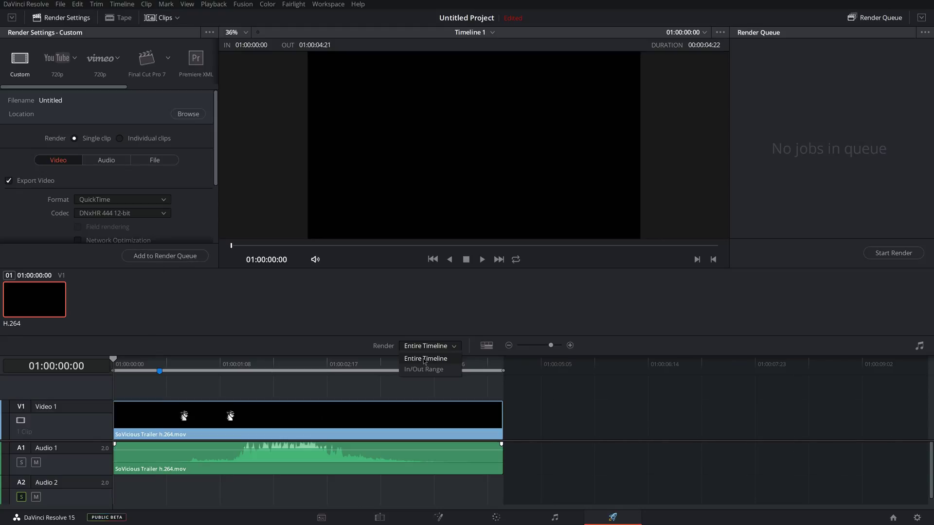
left_click(424, 360)
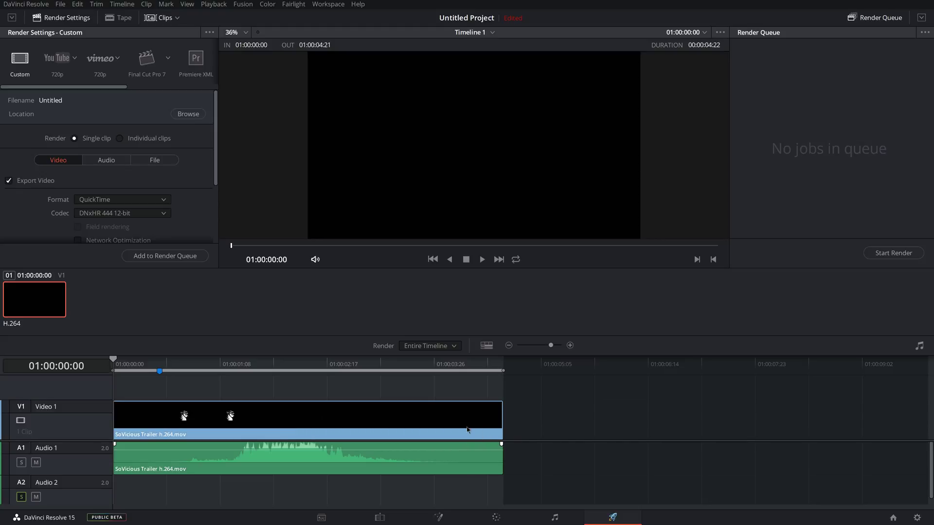
left_click(155, 160)
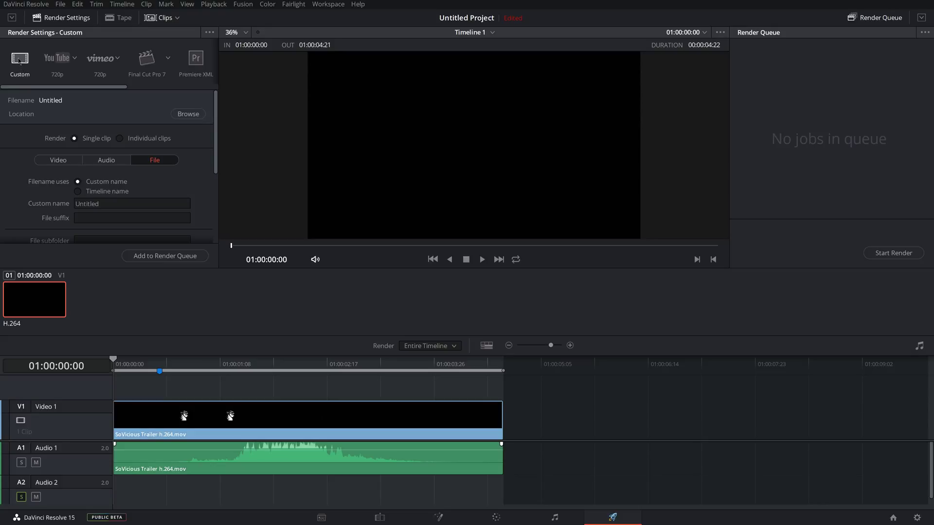
left_click(54, 162)
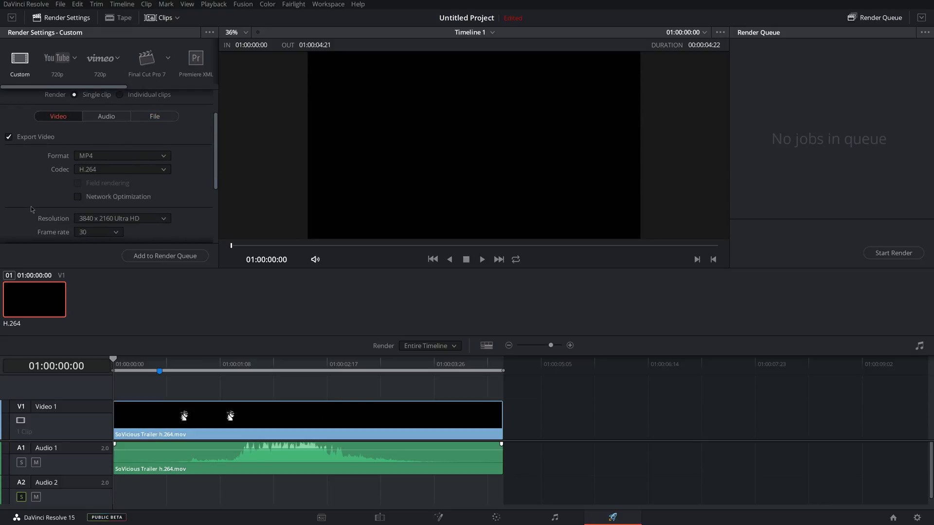
Try to choose the Storage (X:\) drive as the render location
scroll(71, 159, "up", 2)
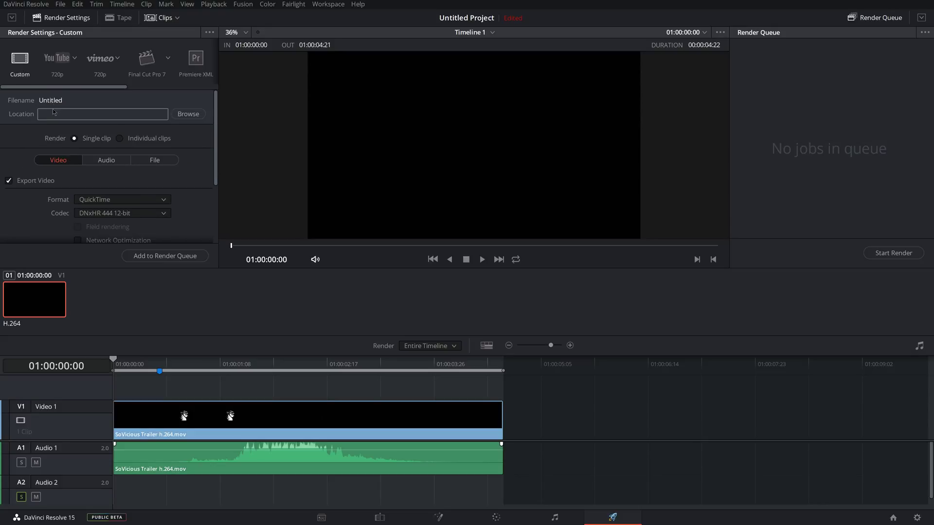
left_click(189, 114)
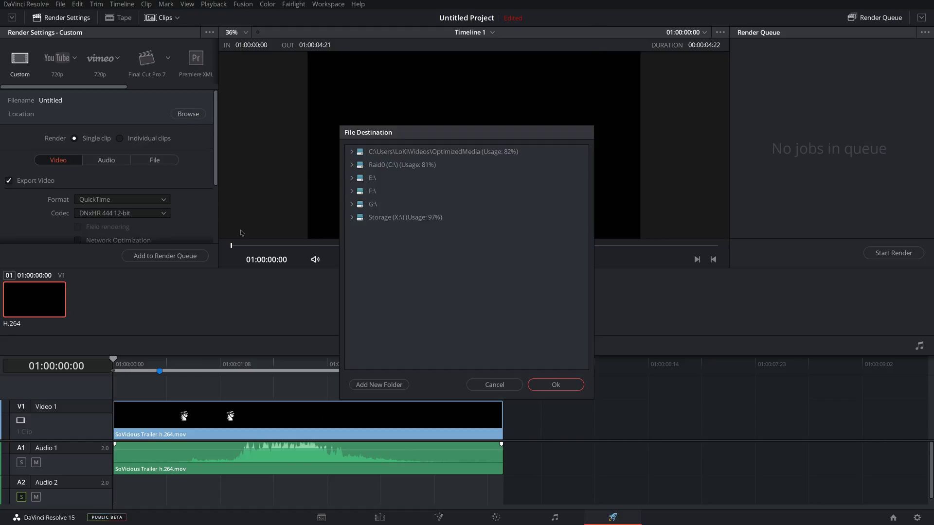
left_click(395, 219)
left_click(496, 384)
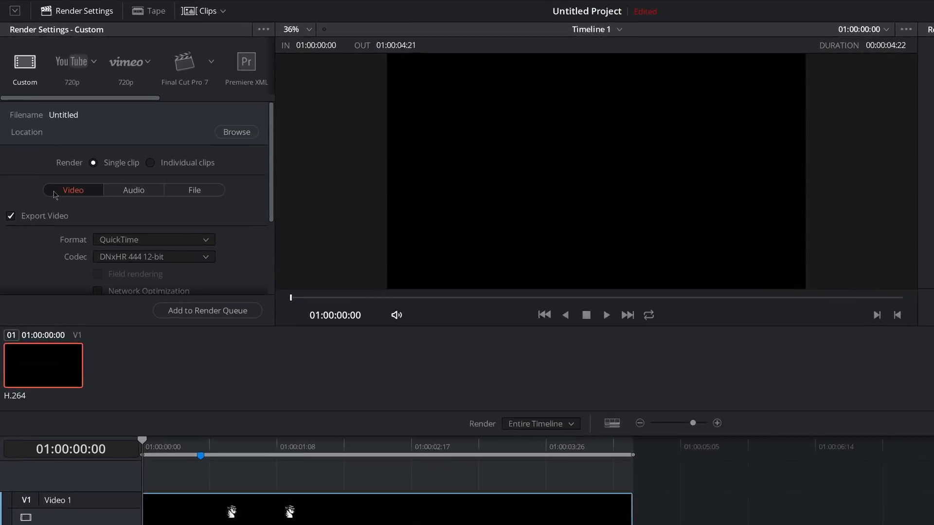
Set the video export format to MP4 with the H.264 codec
scroll(70, 165, "down", 2)
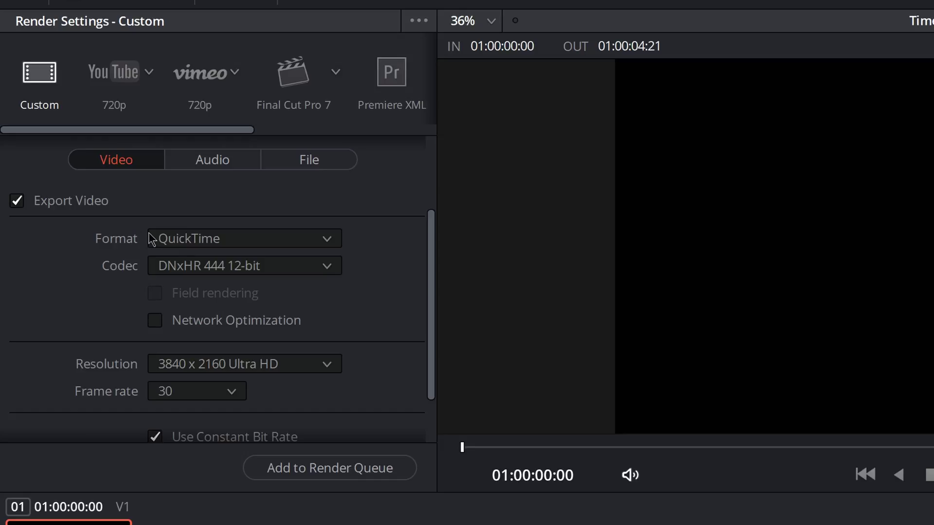
left_click(222, 242)
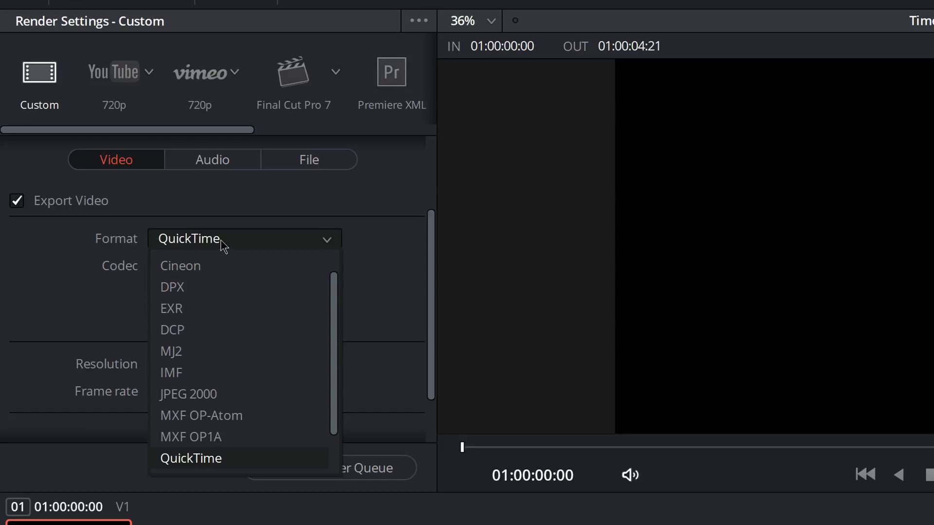
scroll(238, 365, "up", 1)
scroll(229, 438, "down", 3)
left_click(221, 427)
left_click(211, 277)
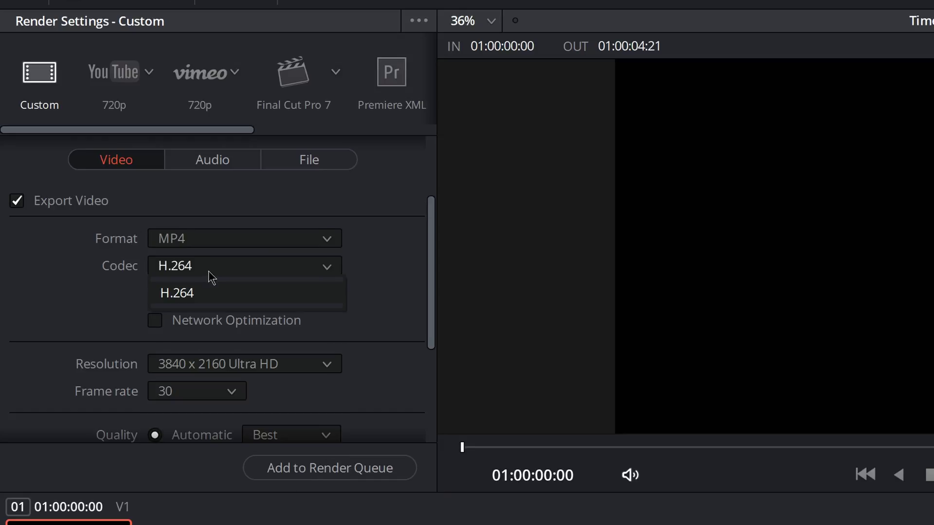
left_click(212, 278)
left_click(219, 239)
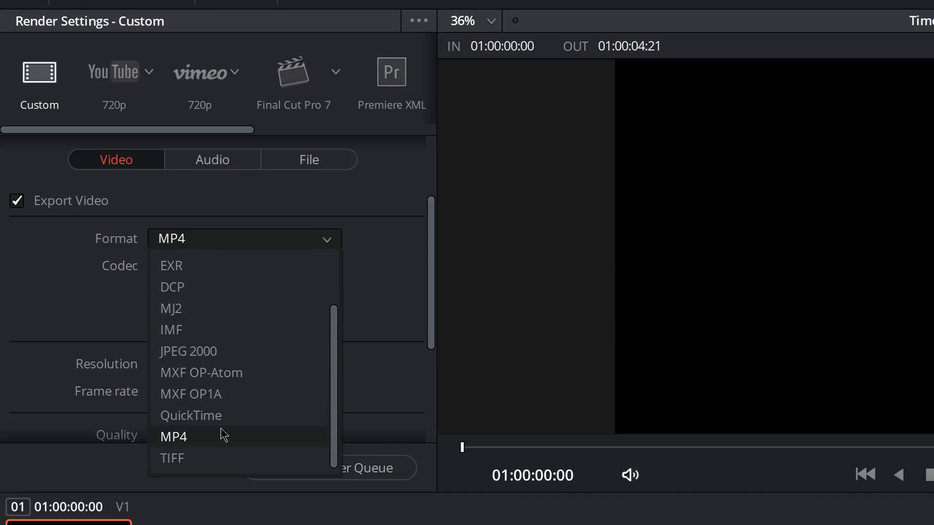
left_click(67, 396)
scroll(214, 239, "down", 3)
scroll(292, 277, "up", 3)
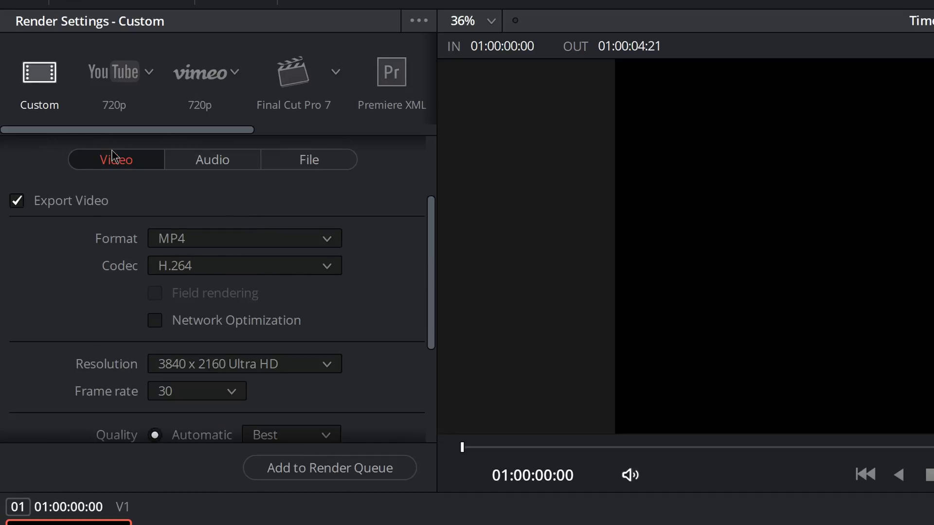
Choose 3840 x 2160 Ultra HD resolution and a frame rate of 30, and check the quality options
left_click(194, 270)
left_click(309, 271)
scroll(269, 253, "down", 3)
left_click(269, 248)
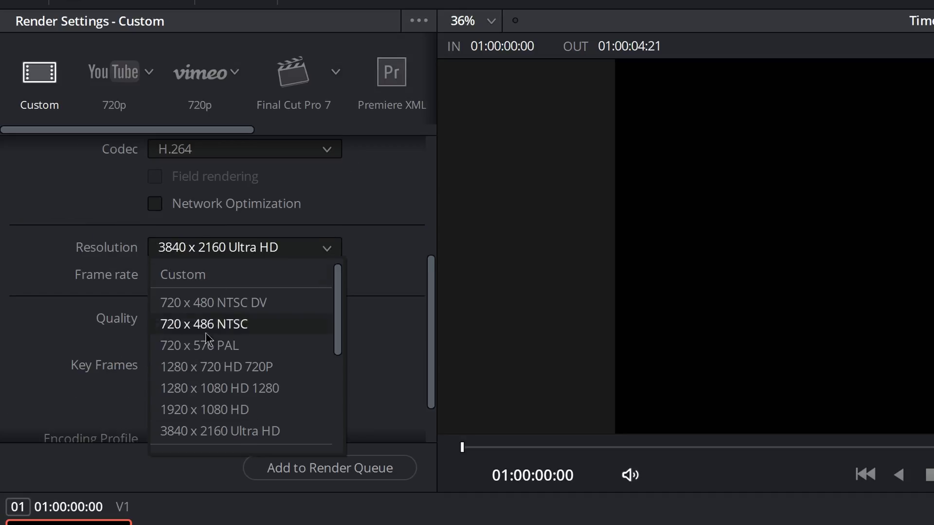
left_click(267, 435)
left_click(233, 281)
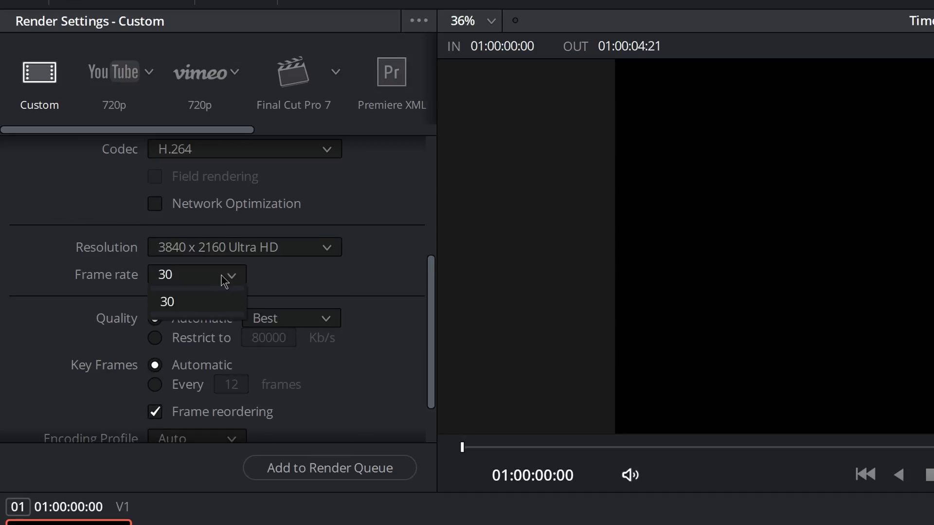
left_click(226, 282)
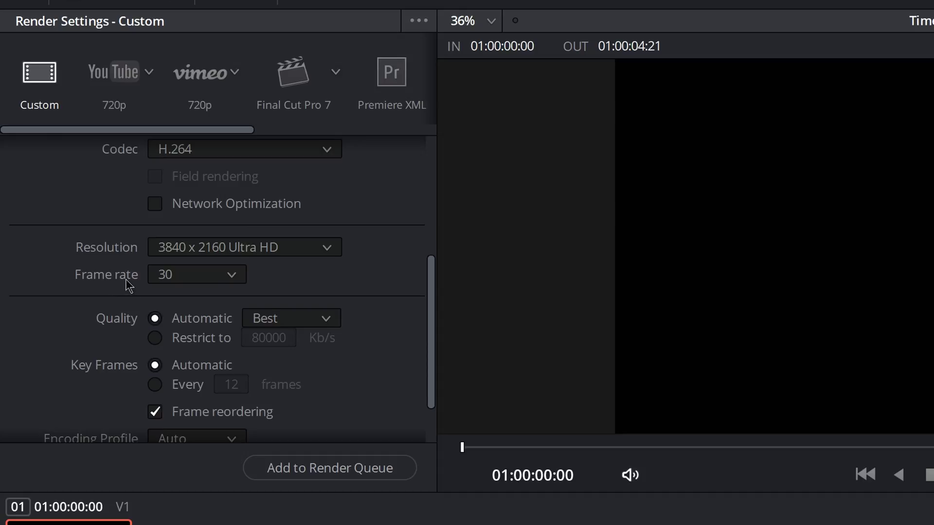
left_click(266, 317)
left_click(291, 437)
Examine the audio export settings, including the available codecs
scroll(275, 240, "up", 8)
left_click(213, 275)
scroll(131, 335, "down", 1)
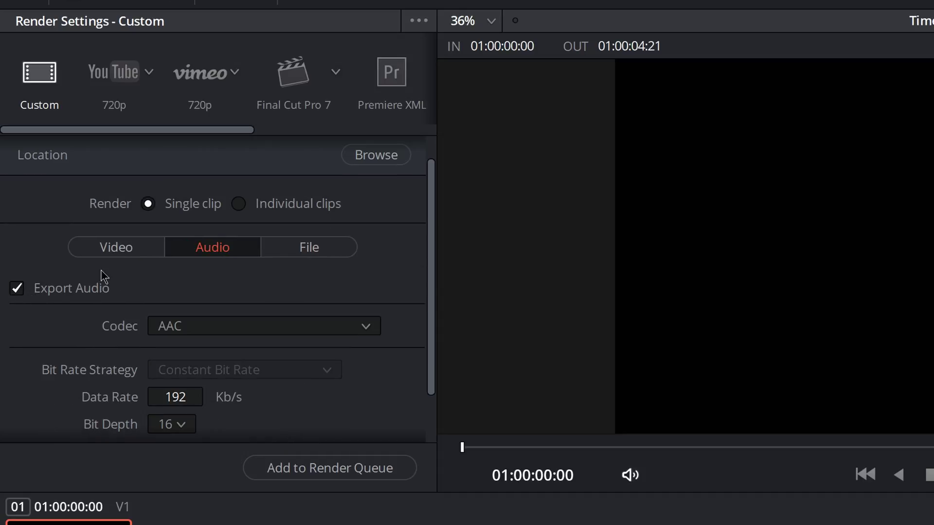
left_click(109, 248)
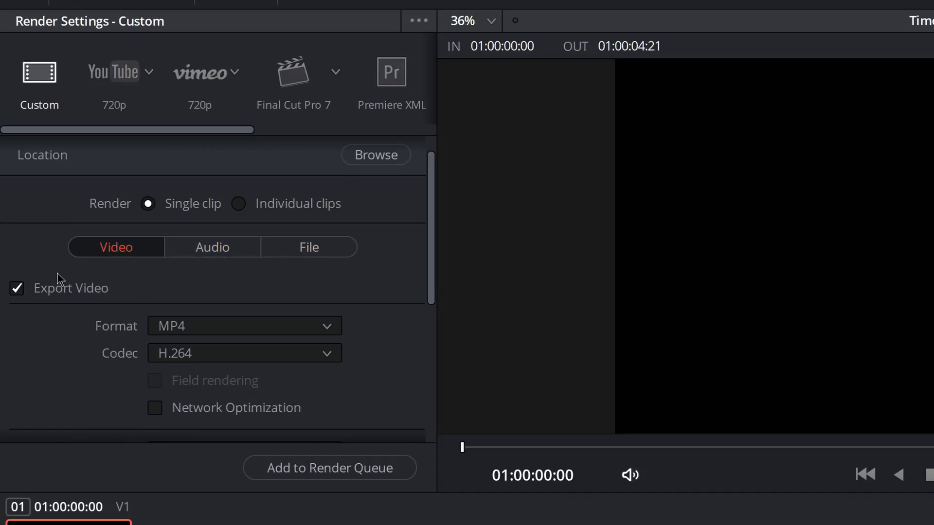
left_click(215, 249)
scroll(73, 320, "down", 1)
left_click(266, 272)
left_click(267, 270)
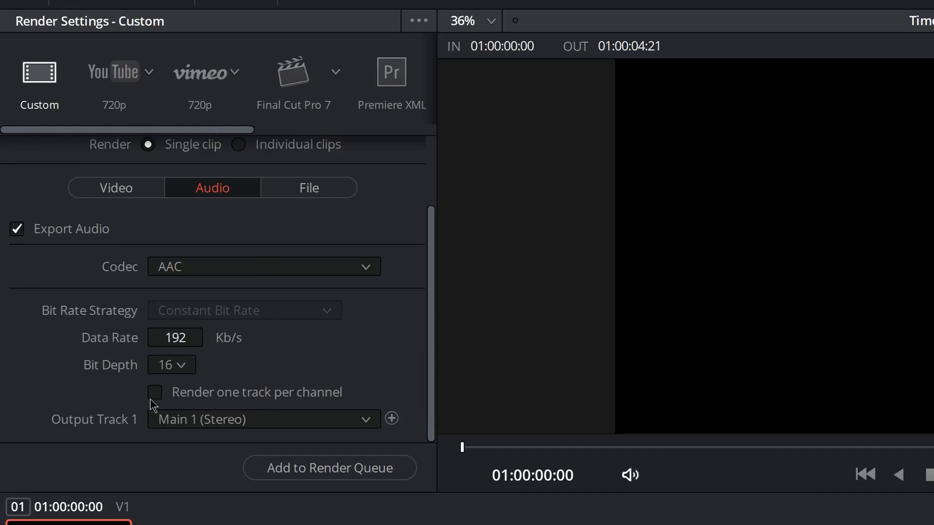
Examine the file settings for the export, including the custom name
left_click(300, 194)
left_click(253, 279)
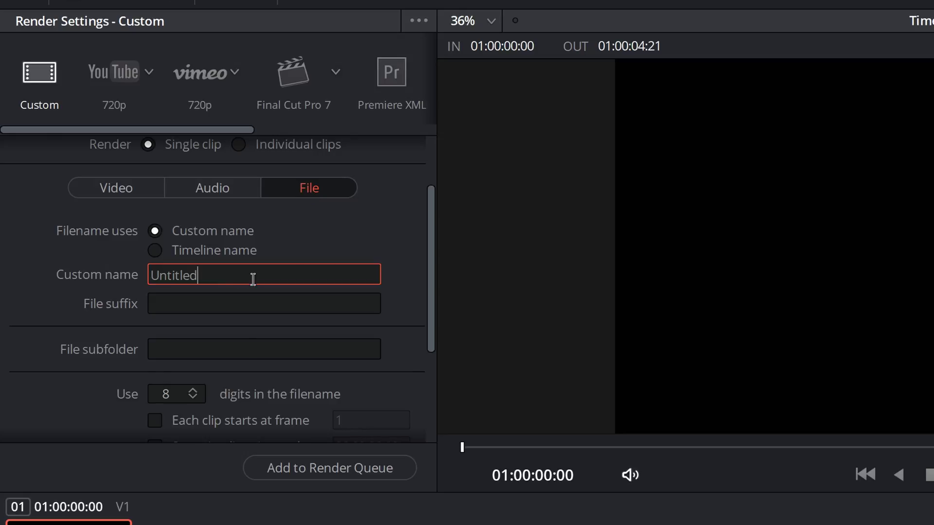
key("ctrl+a")
left_click(223, 271)
left_click(105, 335)
scroll(105, 334, "up", 3)
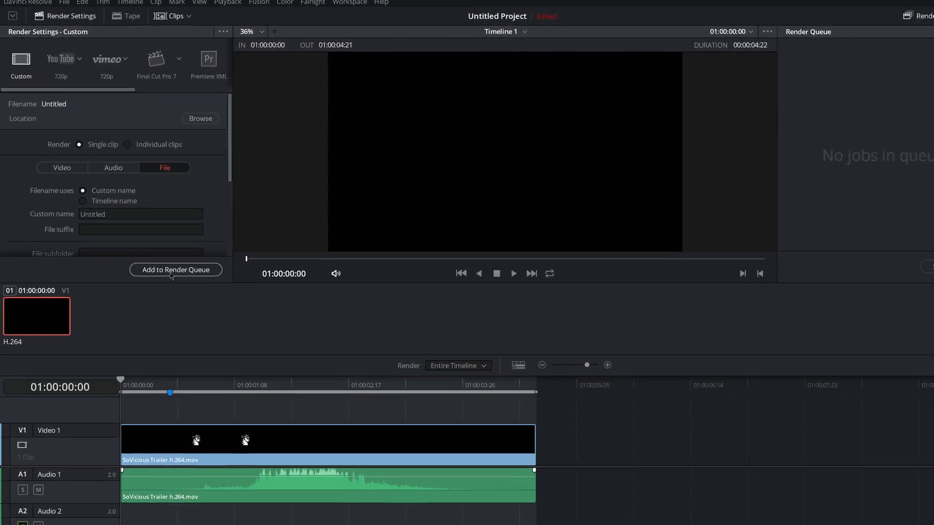
Add the timeline to the render queue with X:\ as its location, and start the render
left_click(165, 254)
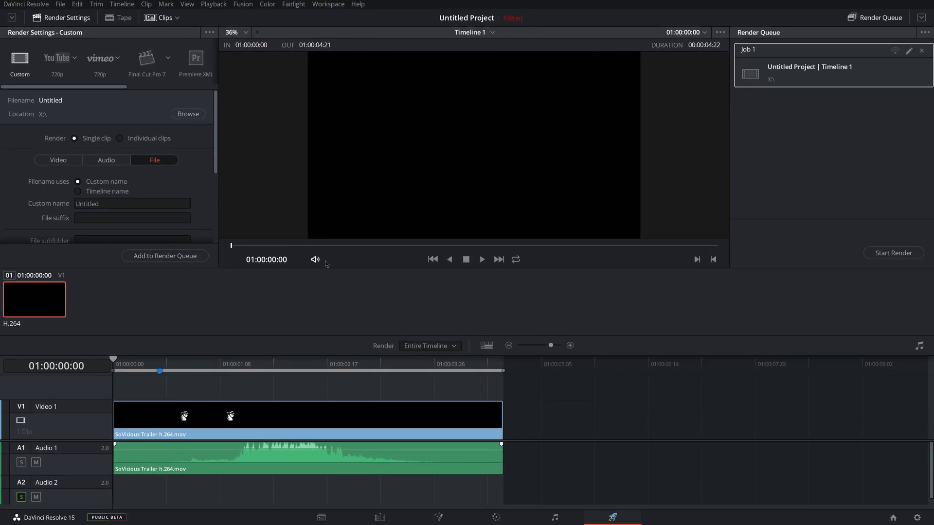
left_click(883, 254)
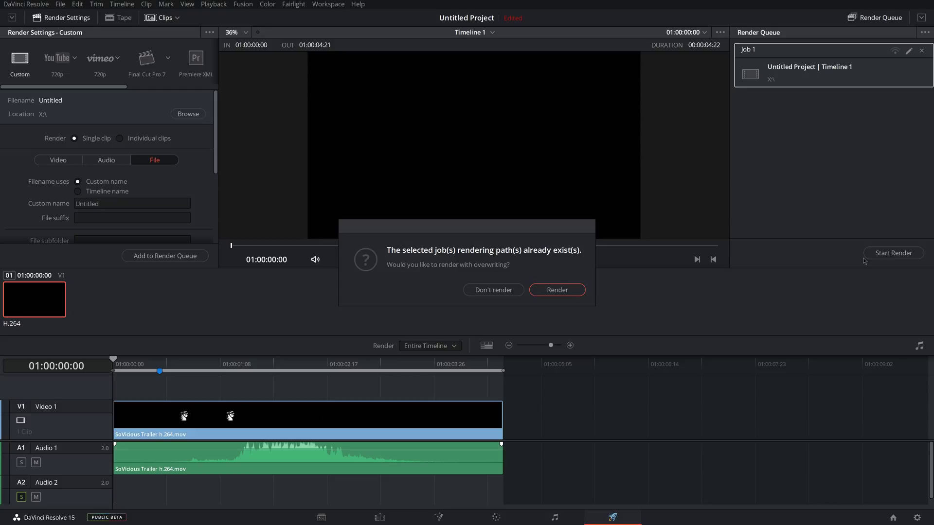